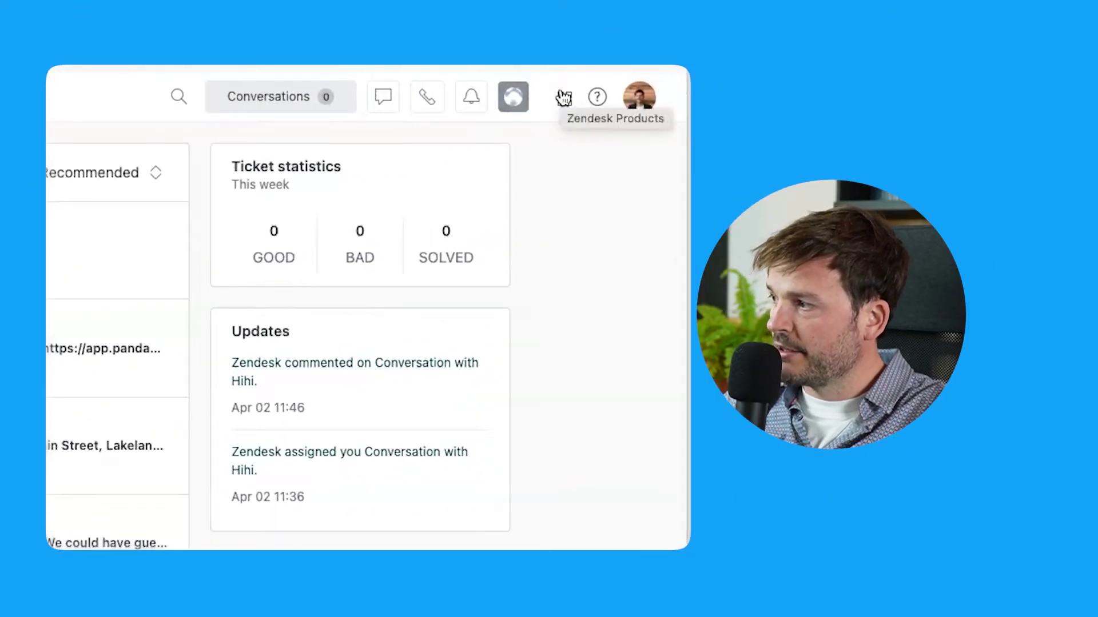
- Go to Admin Center, open Objects and rules > Automations, and start a new automation
left_click(566, 104)
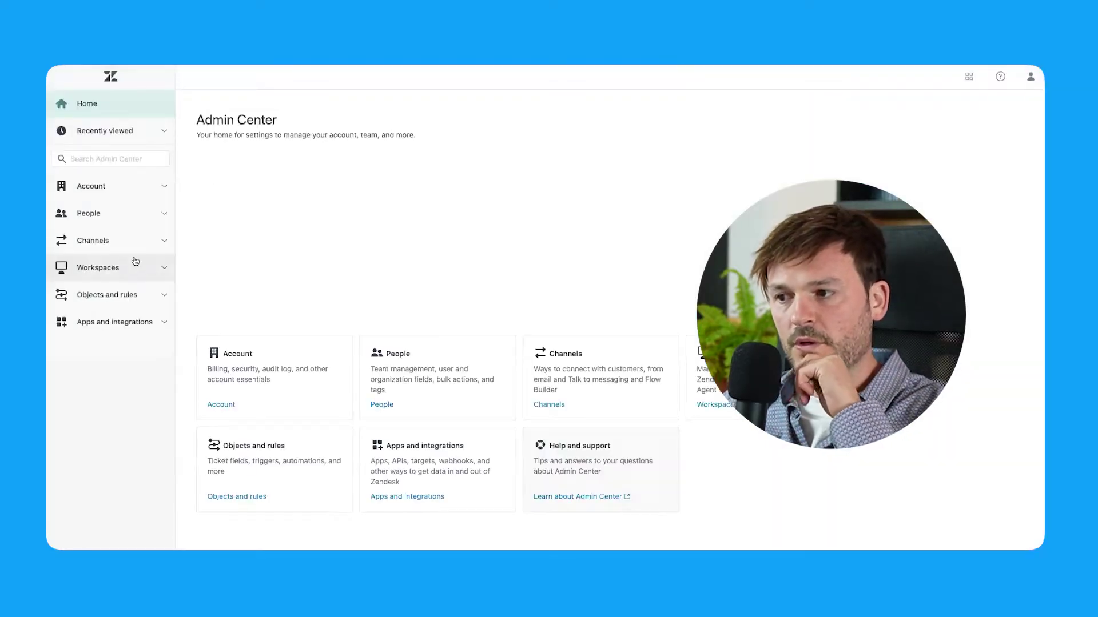
left_click(117, 294)
scroll(122, 338, "down", 4)
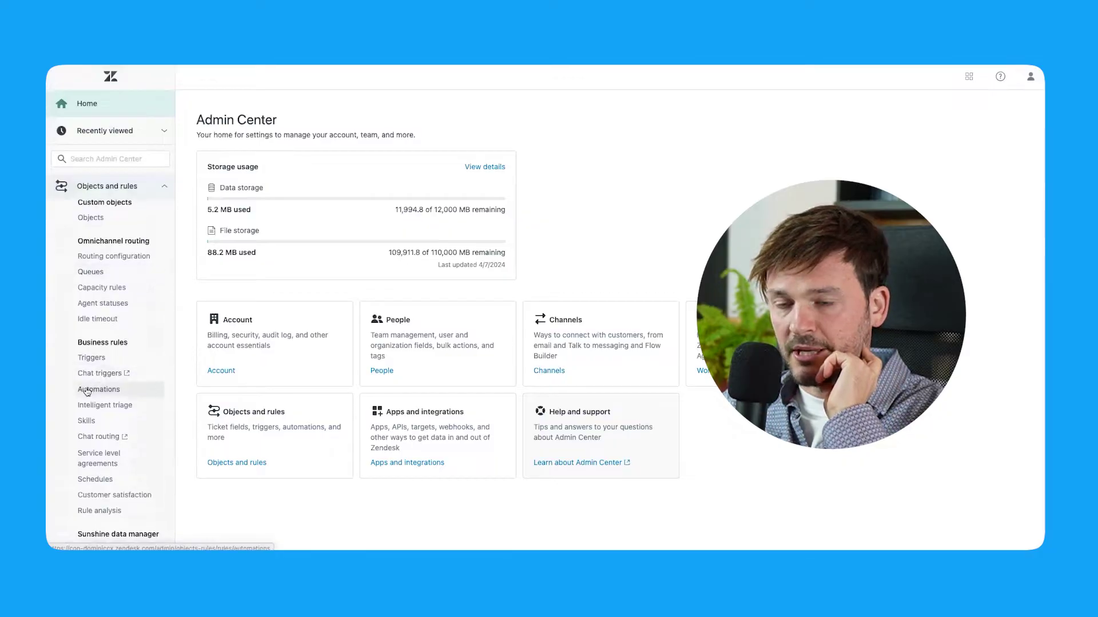
left_click(87, 391)
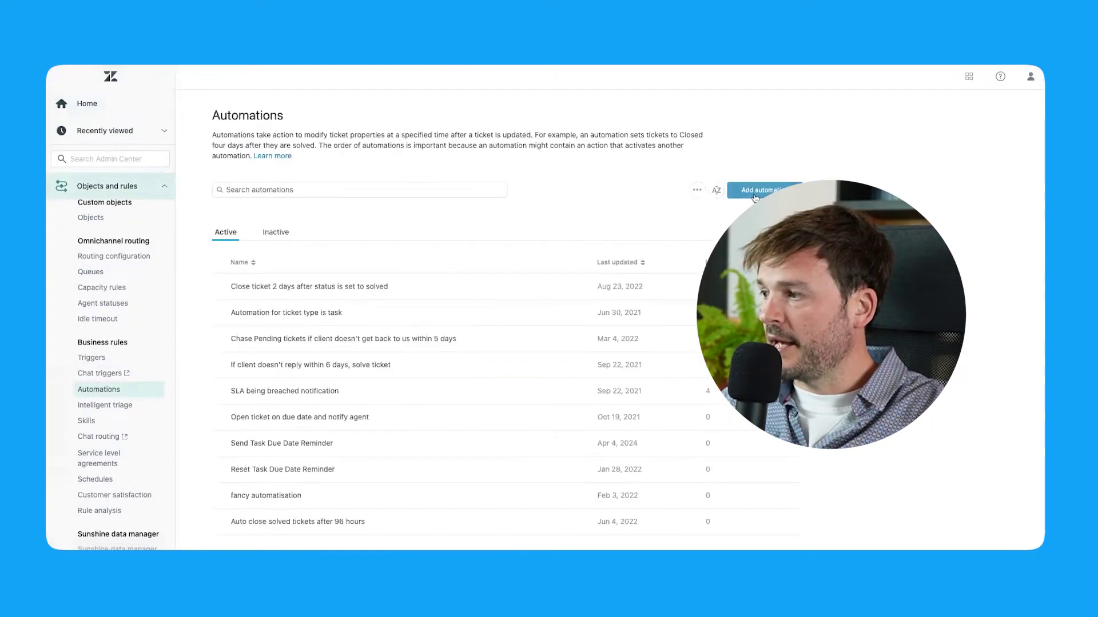
left_click(754, 197)
- Begin the automation title, entering 'SLA breach 1'
left_click(271, 130)
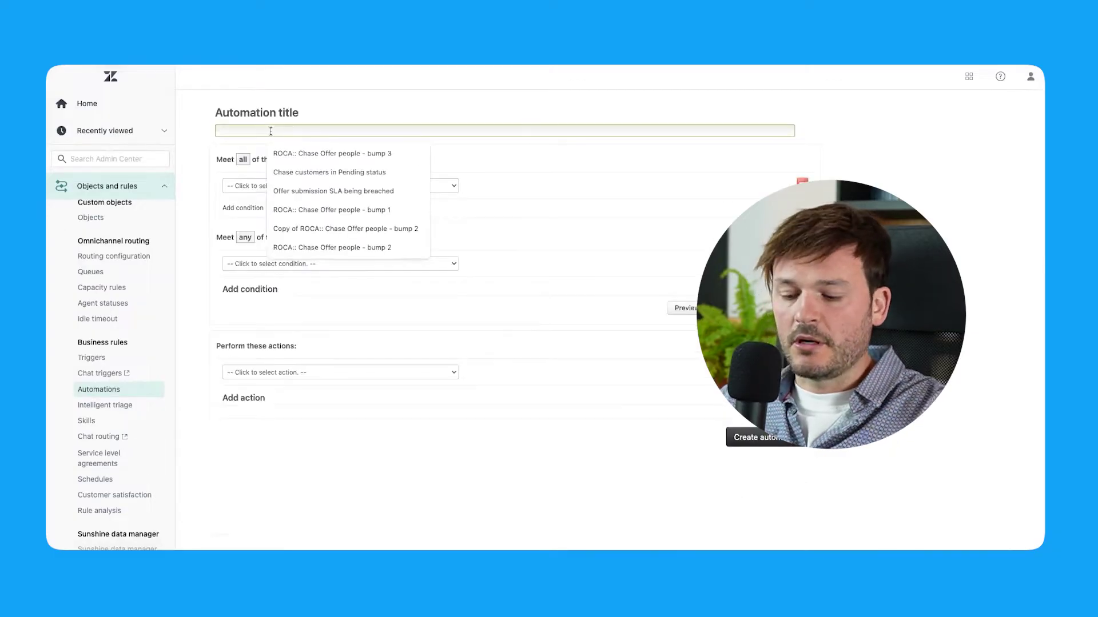
type("SLA")
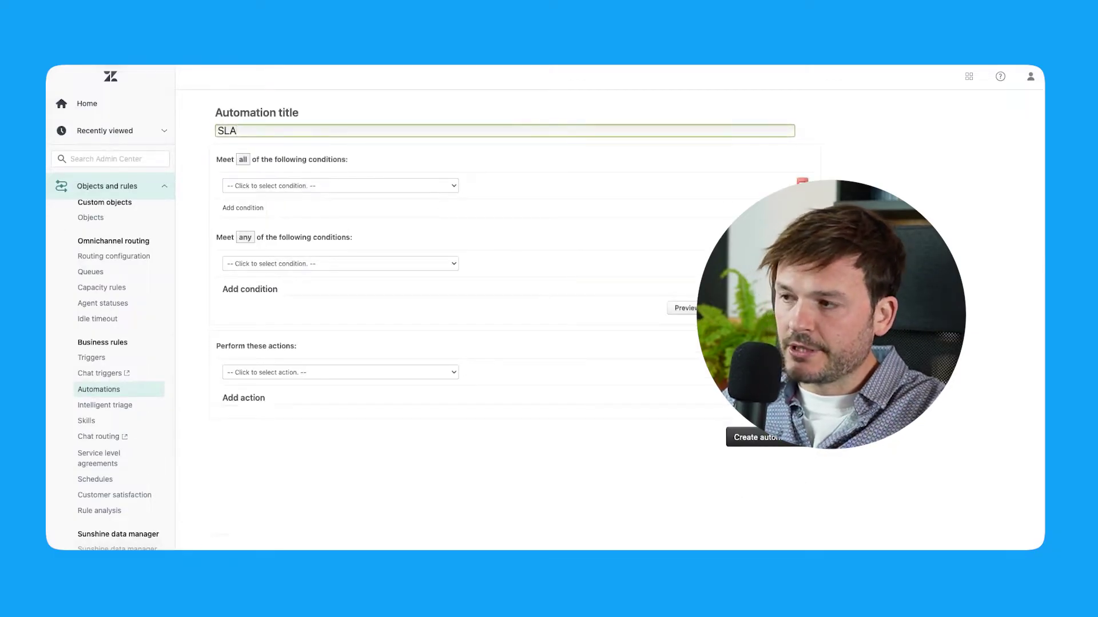
type(" breach 1h before")
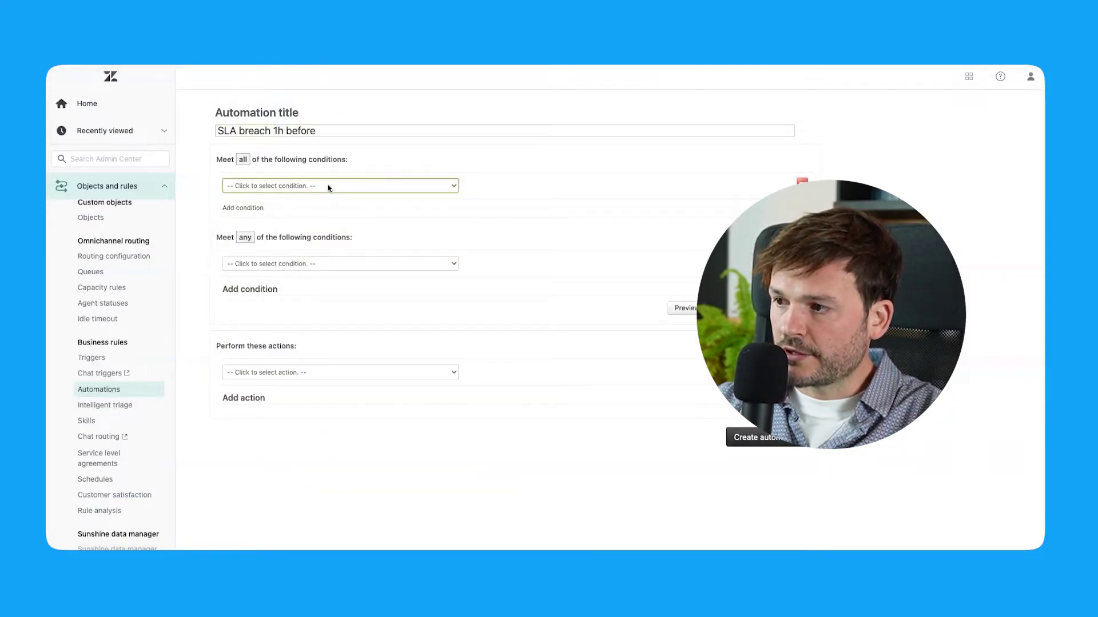
- Set the first condition to Status category less than Solved
left_click(328, 186)
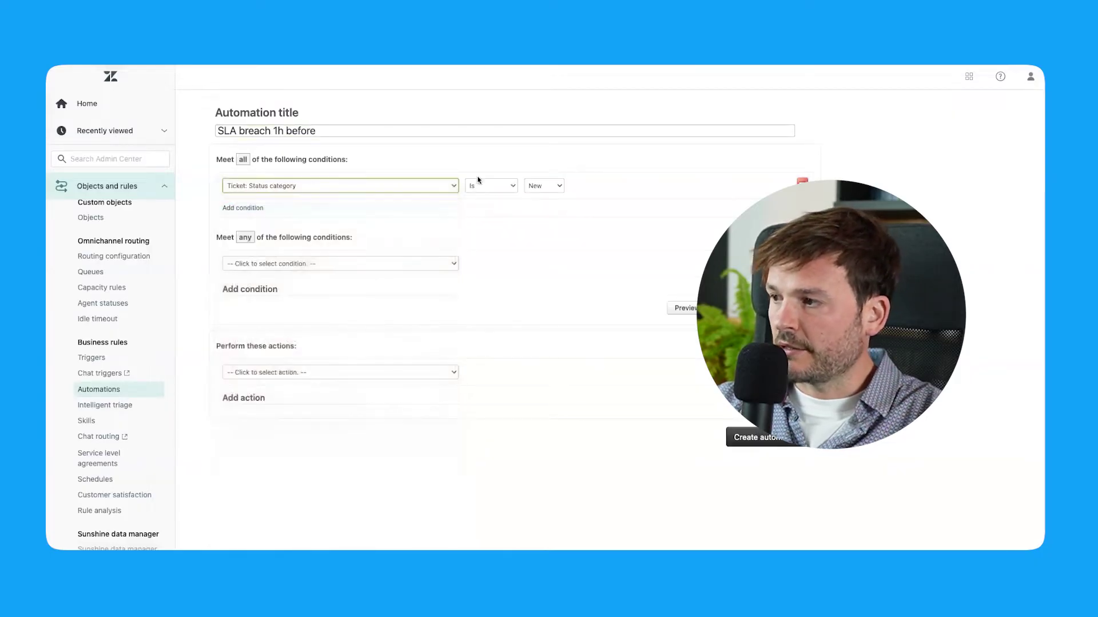
left_click(482, 184)
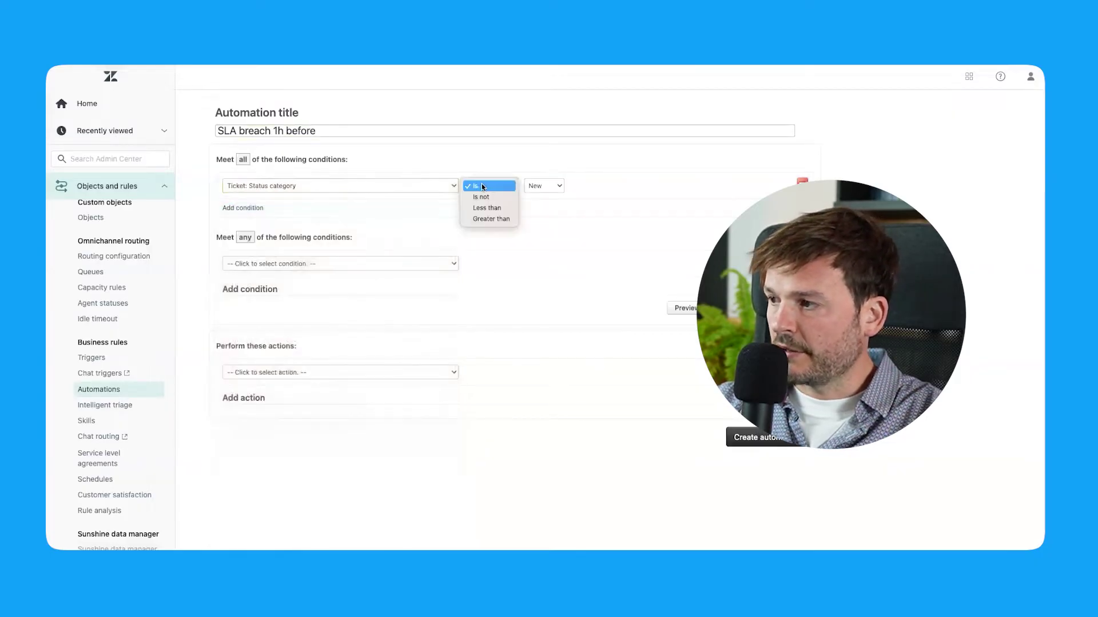
left_click(498, 208)
left_click(548, 185)
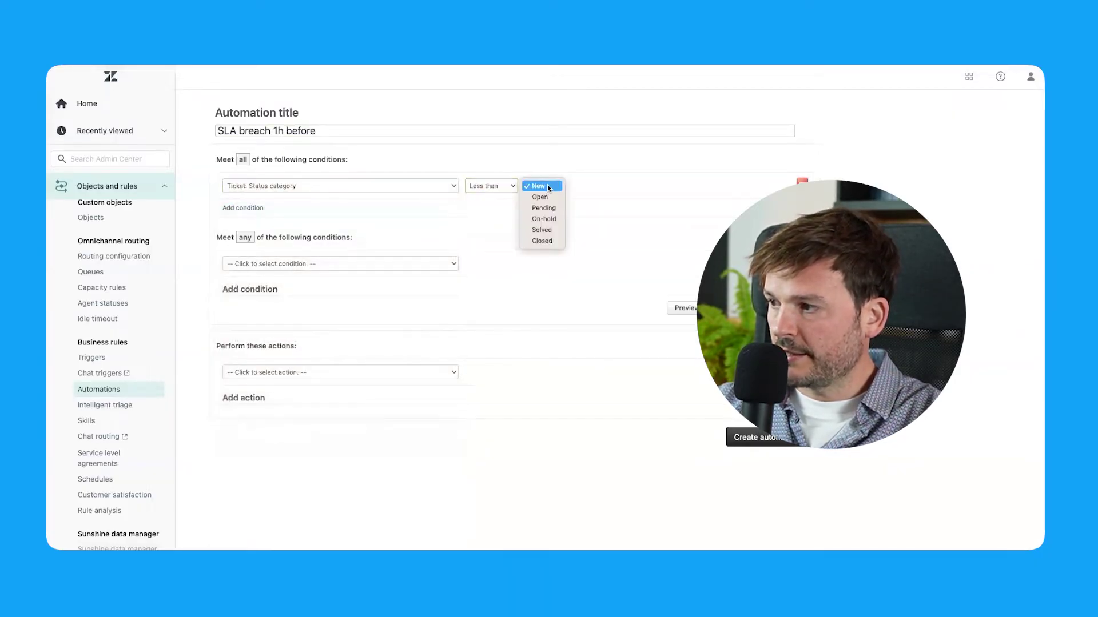
left_click(554, 229)
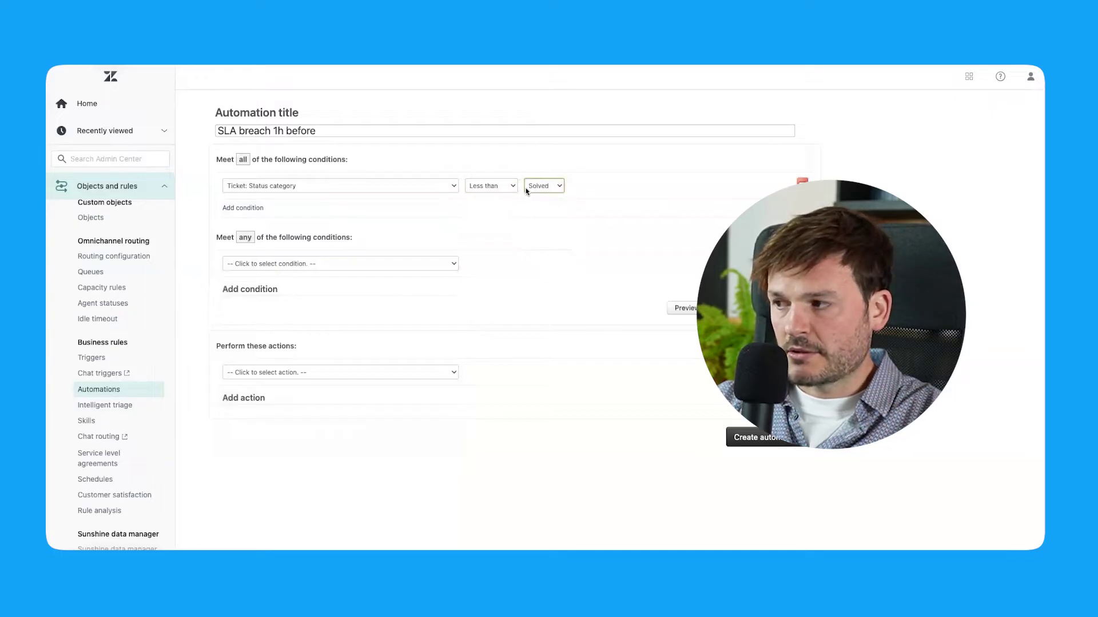
left_click(562, 188)
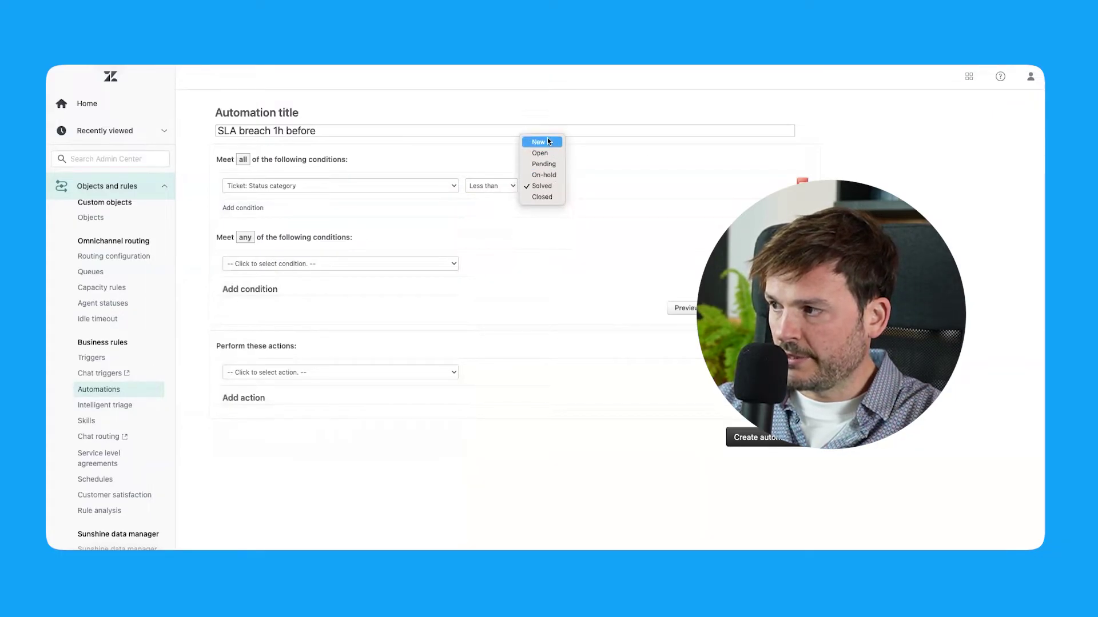
key("Escape")
- Add a second condition: Hours until next SLA breach, business hours, less than
left_click(242, 208)
left_click(328, 213)
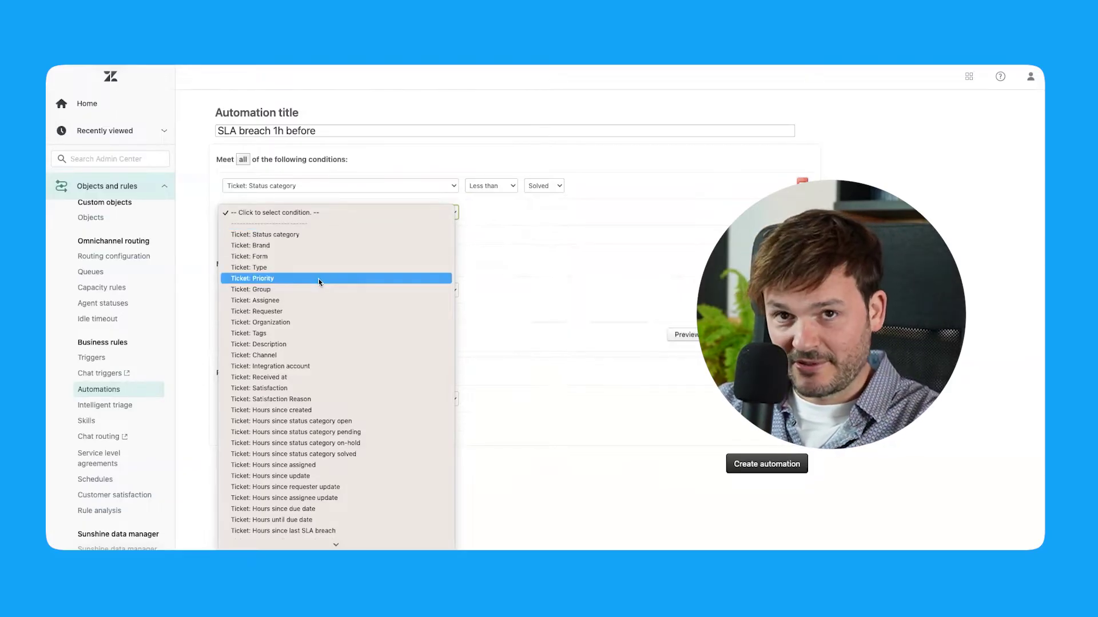
scroll(337, 415, "down", 5)
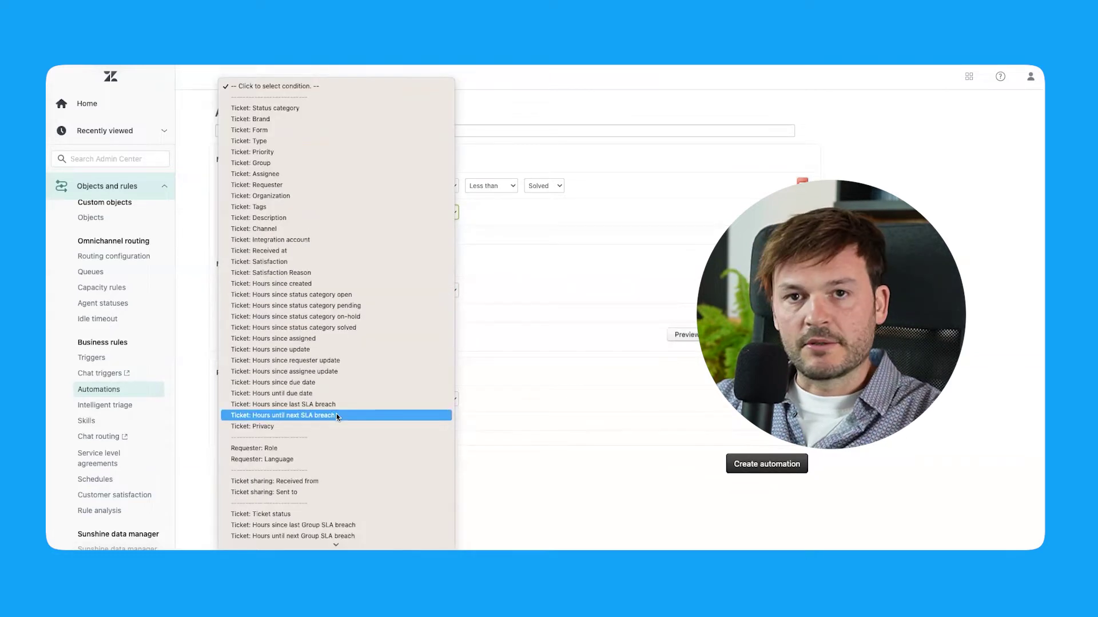
left_click(302, 420)
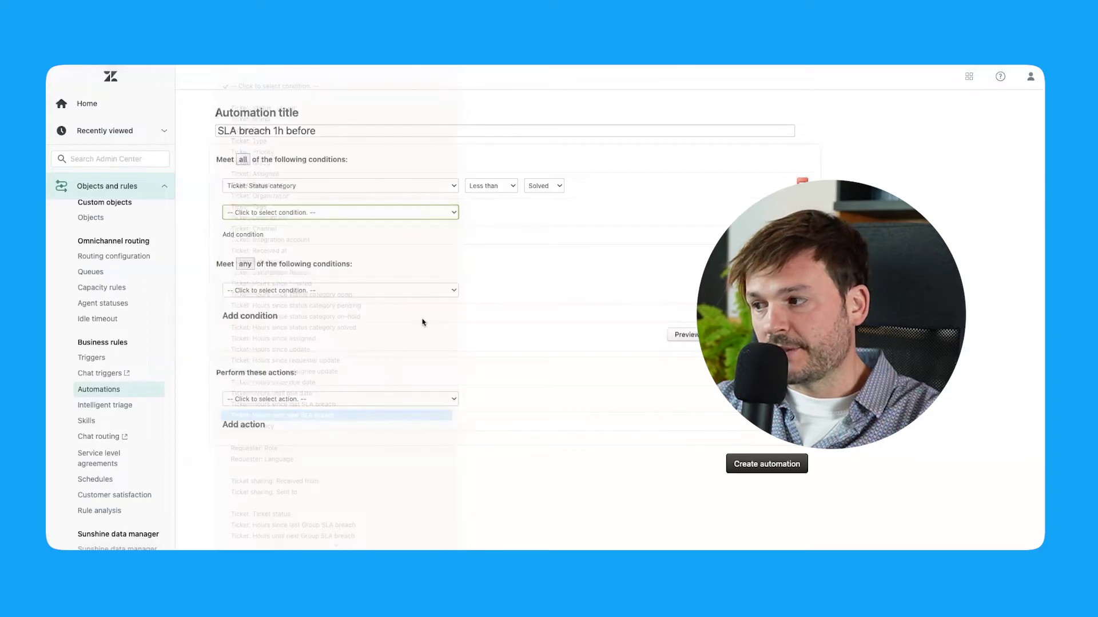
left_click(518, 211)
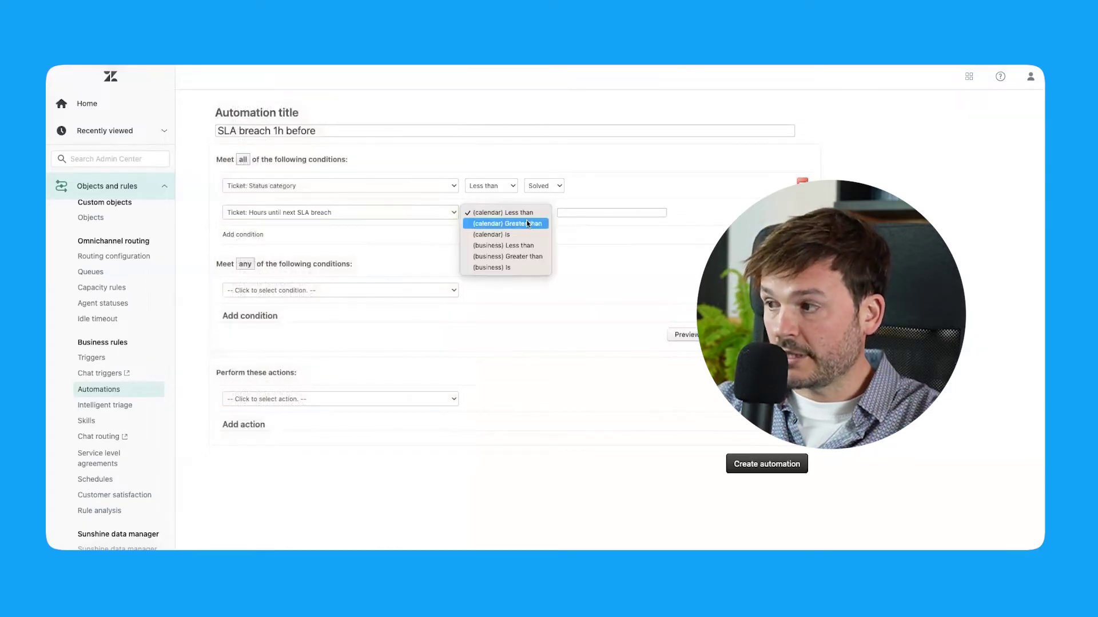
left_click(538, 250)
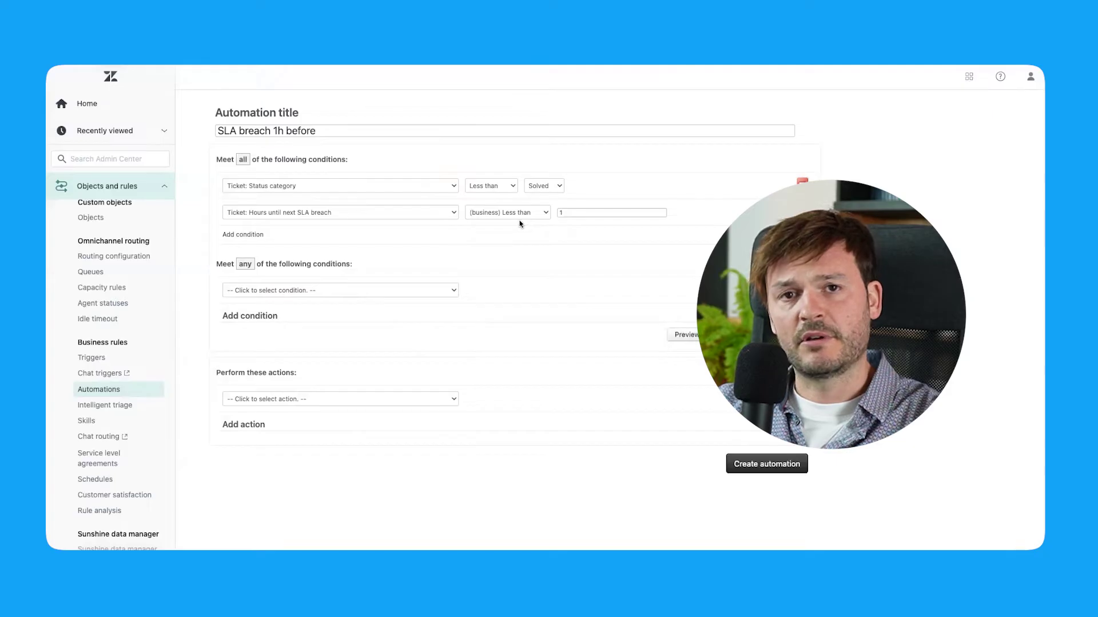
left_click(339, 399)
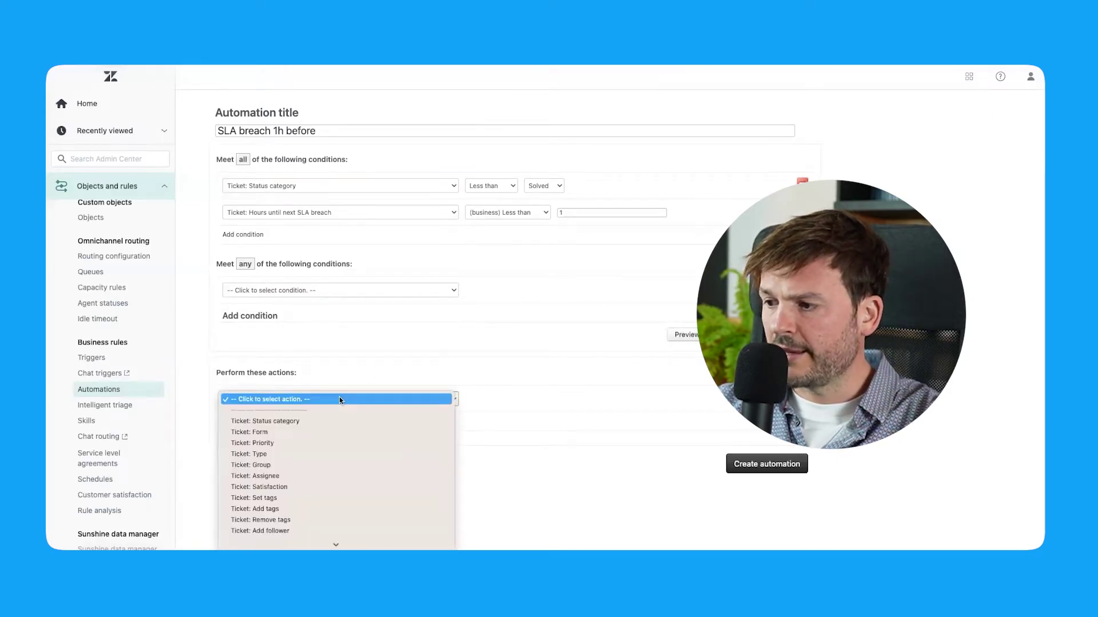
- Add an Email user action to the assignee with subject 'Ticket SLA about to be breached'
scroll(339, 401, "down", 10)
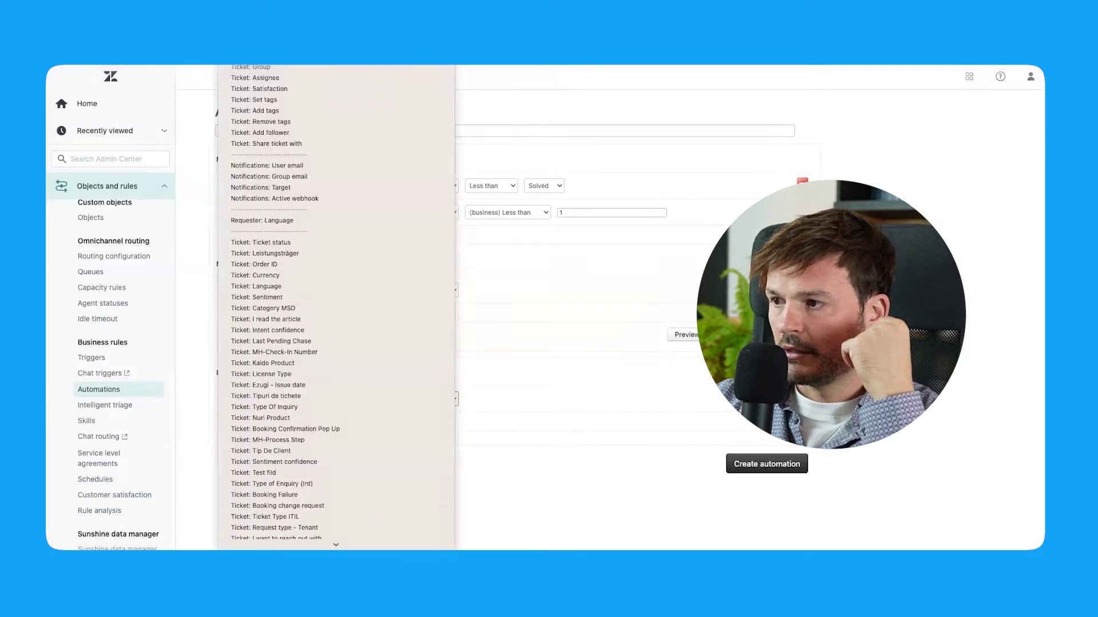
left_click(346, 166)
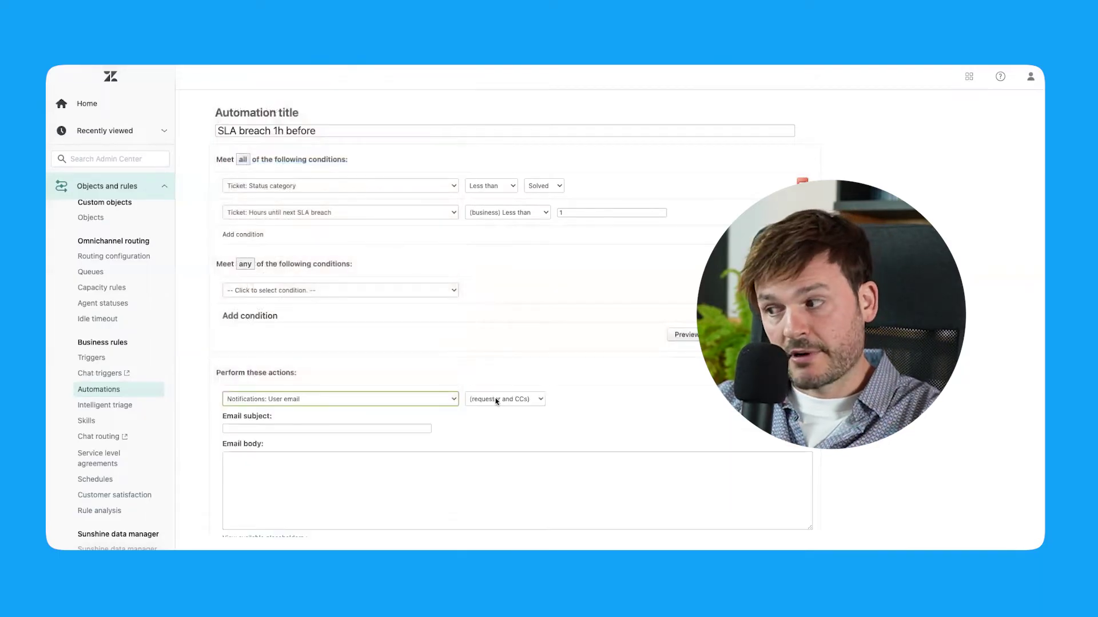
left_click(495, 401)
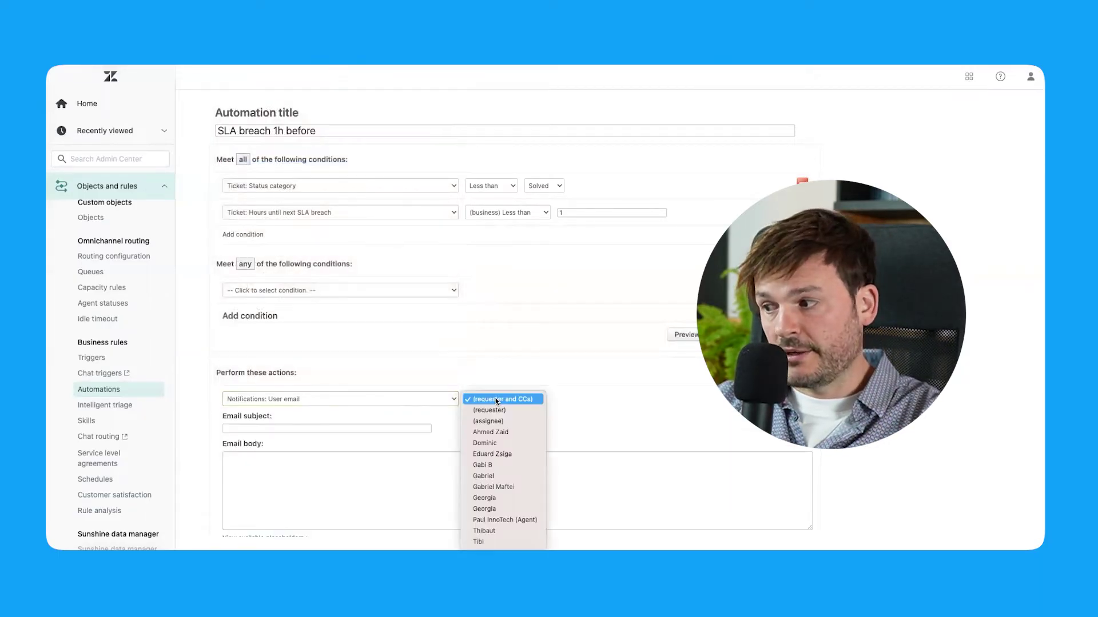
left_click(517, 424)
left_click(341, 427)
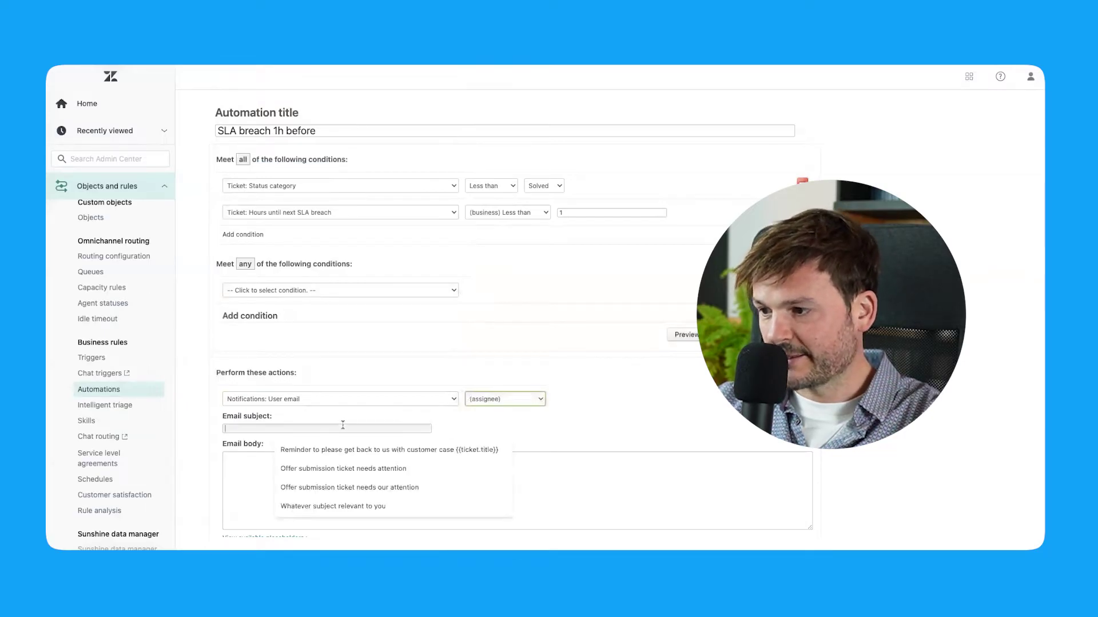
type("Ticket SLA ")
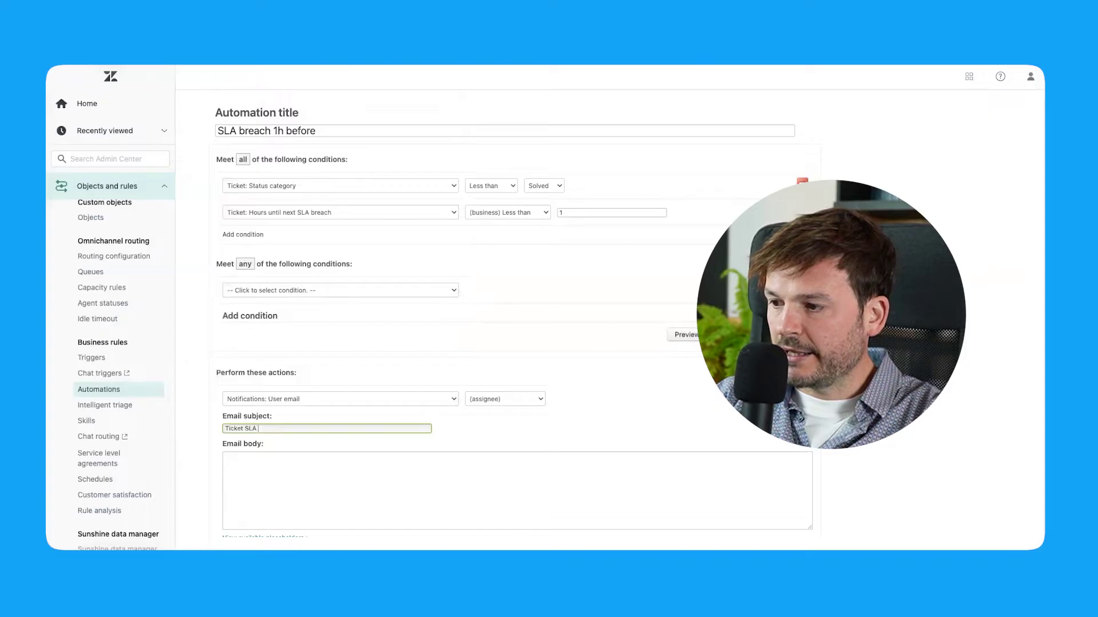
type("about to be breached")
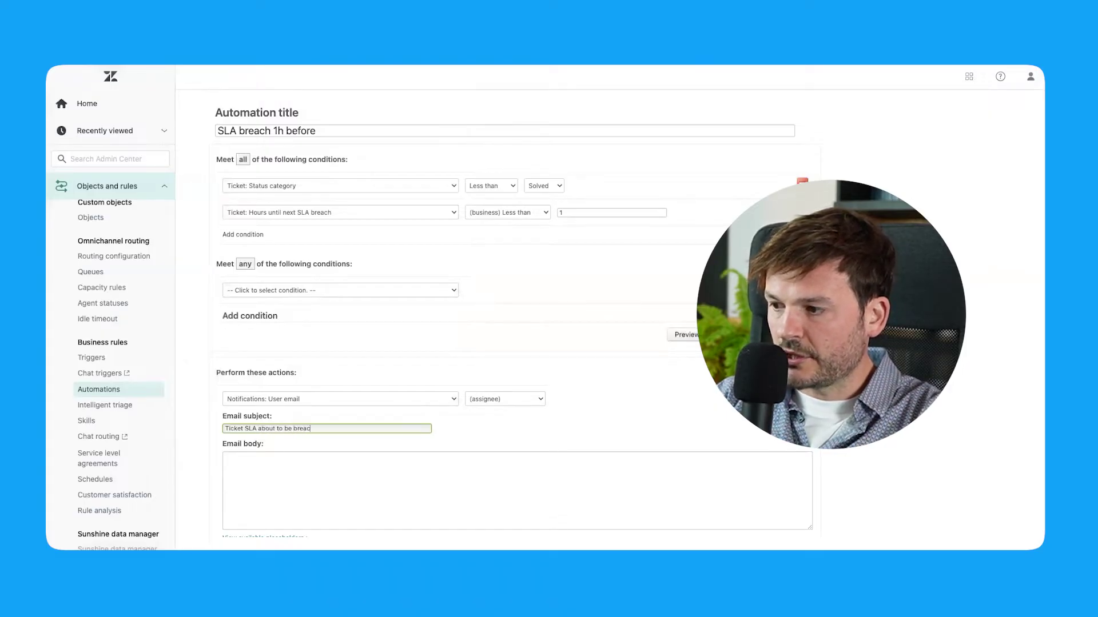
- Start the email body with a greeting using the {{ticket.assignee.first_name}} placeholder
left_click(307, 478)
type("Hi")
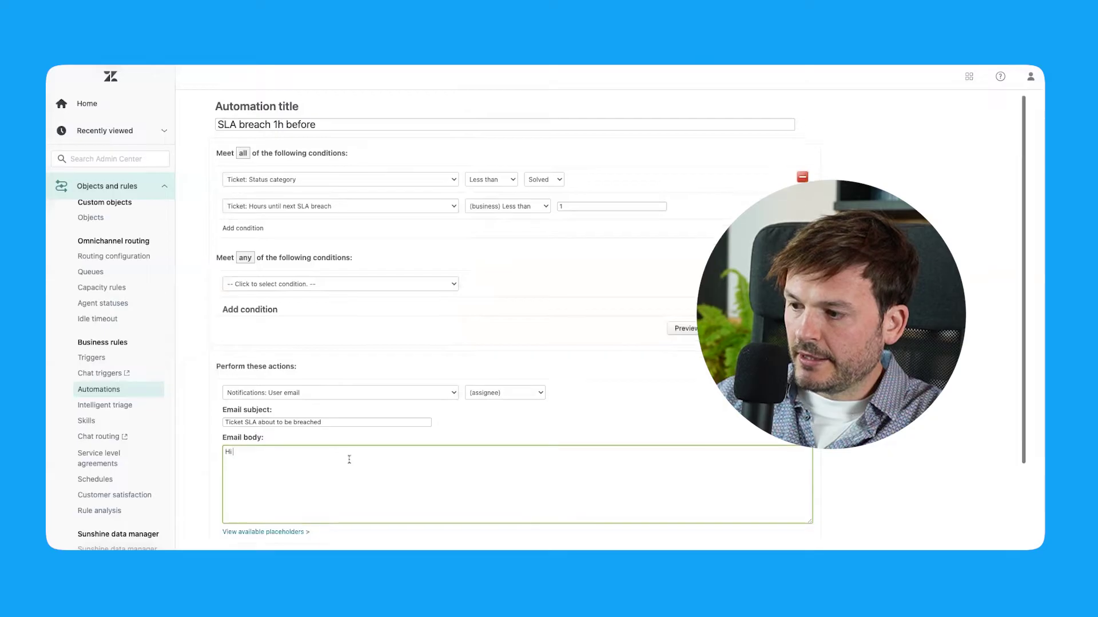
scroll(345, 457, "down", 2)
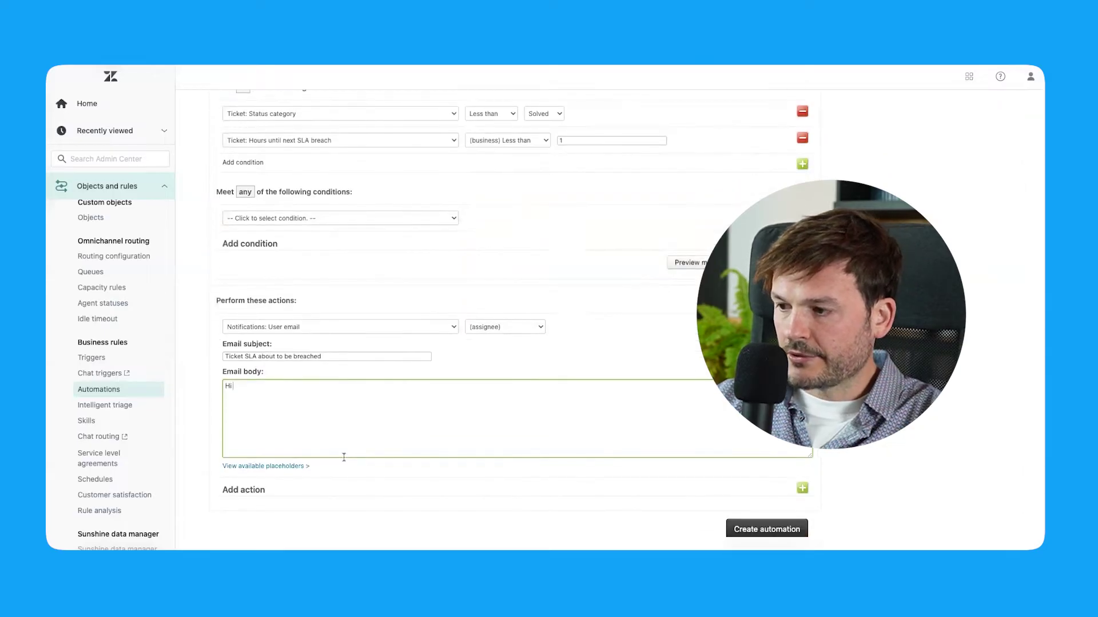
type("i <<")
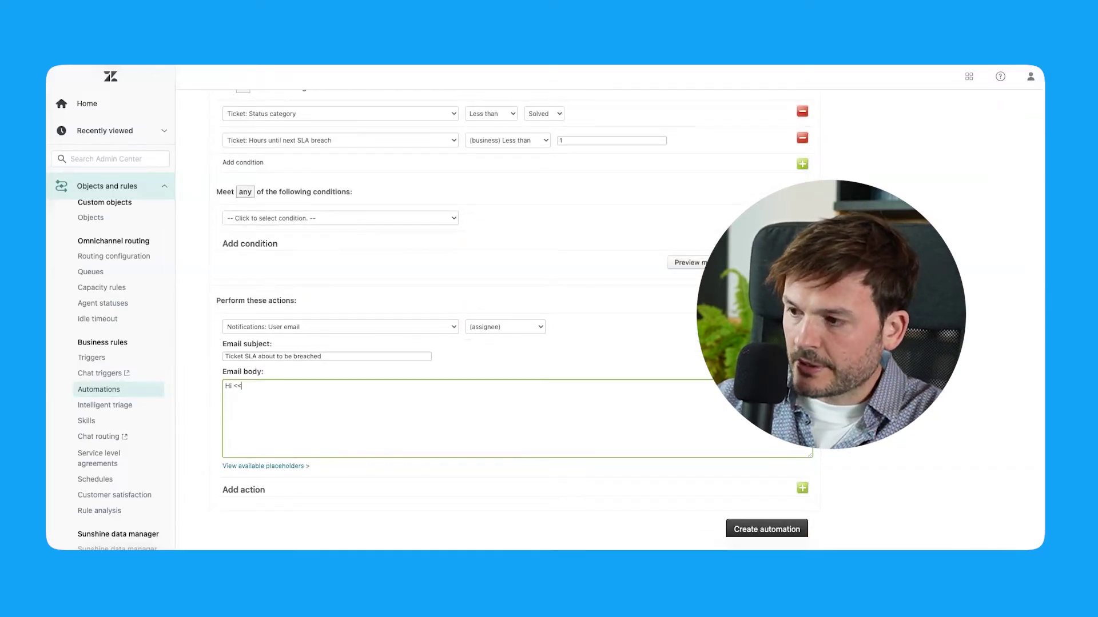
type(" {{ticket.ass")
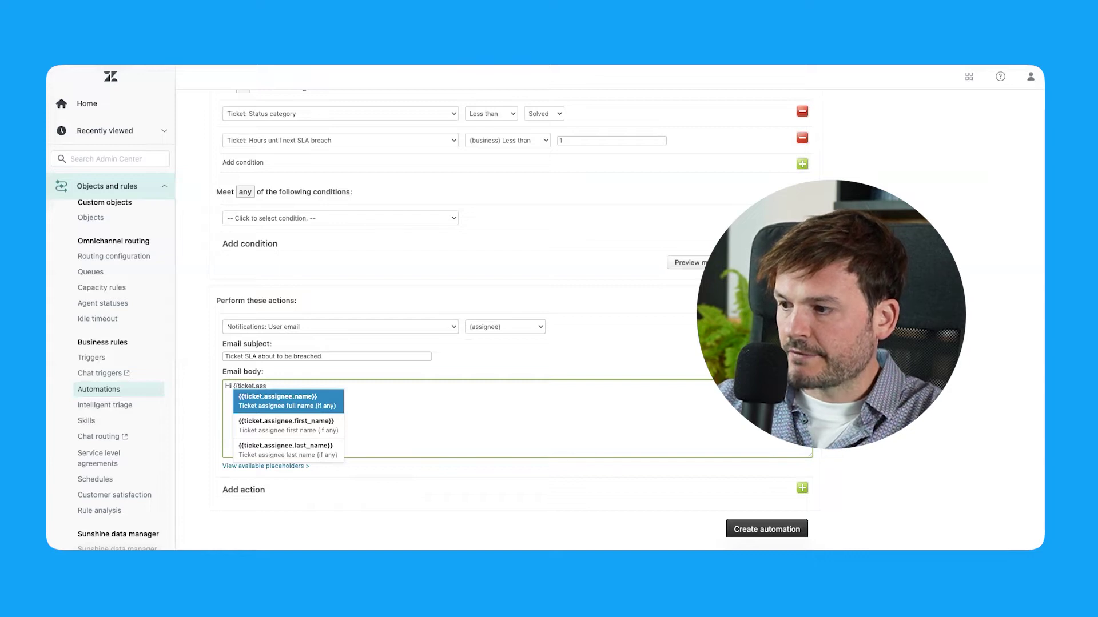
key("Down")
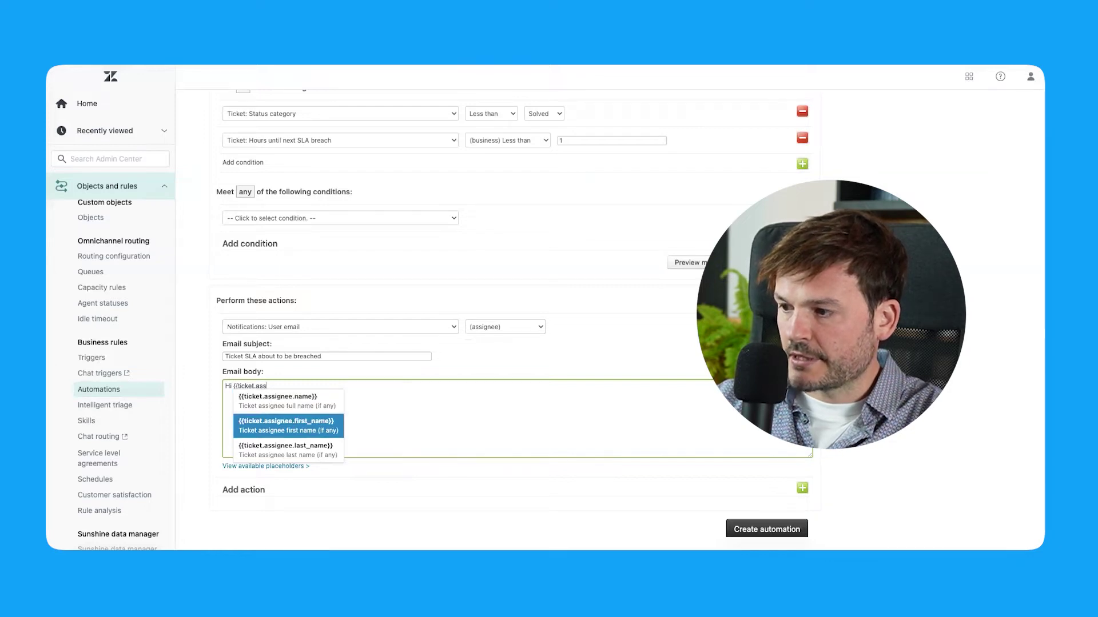
key("Return")
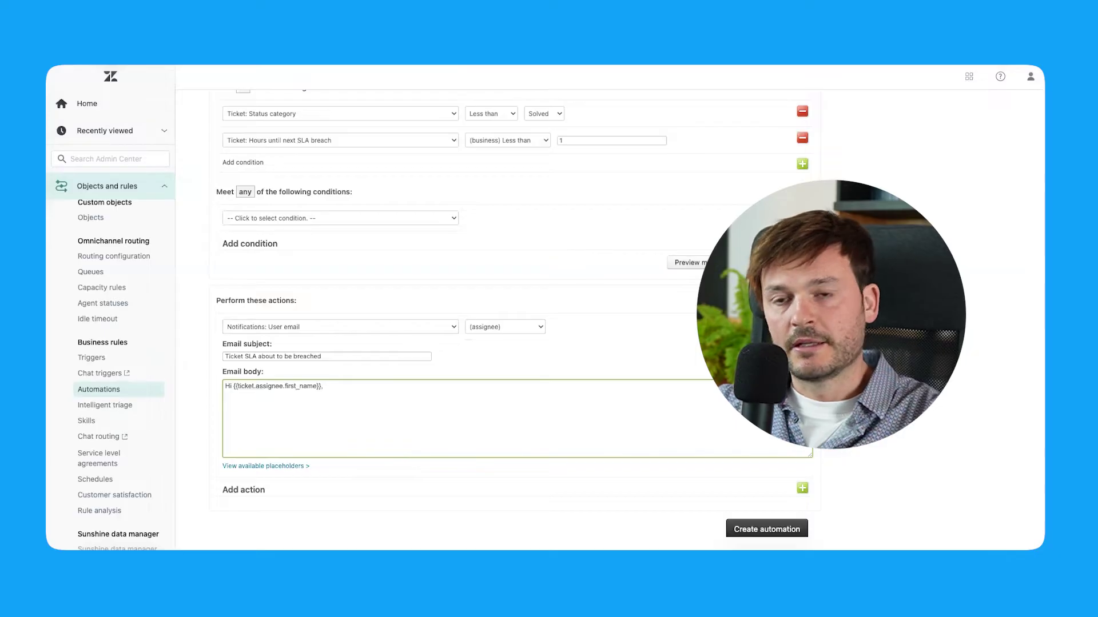
- Note that ticket {{ticket.id}} {{ticket.url}} is about to be breached, sign off as 'The system', and submit
type("Please ")
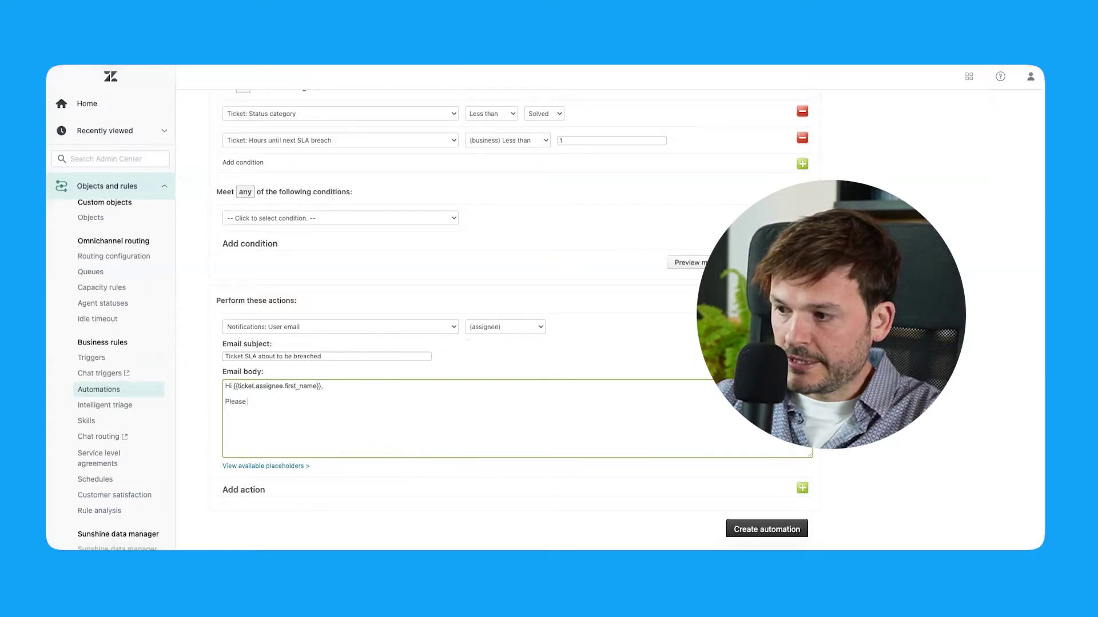
type("note that the ticket")
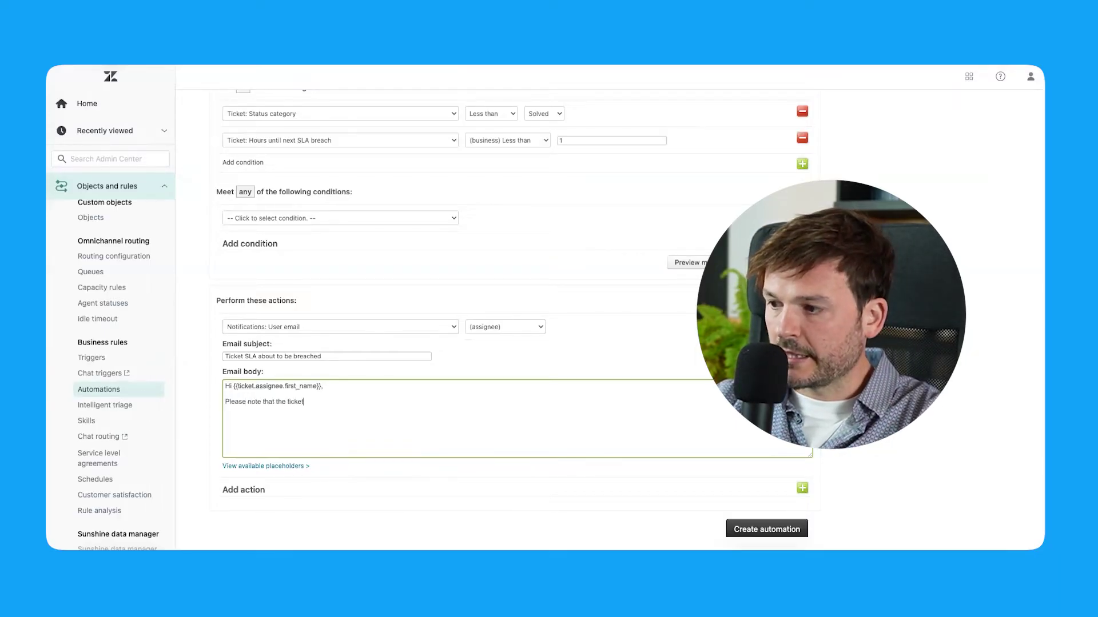
type(" {{")
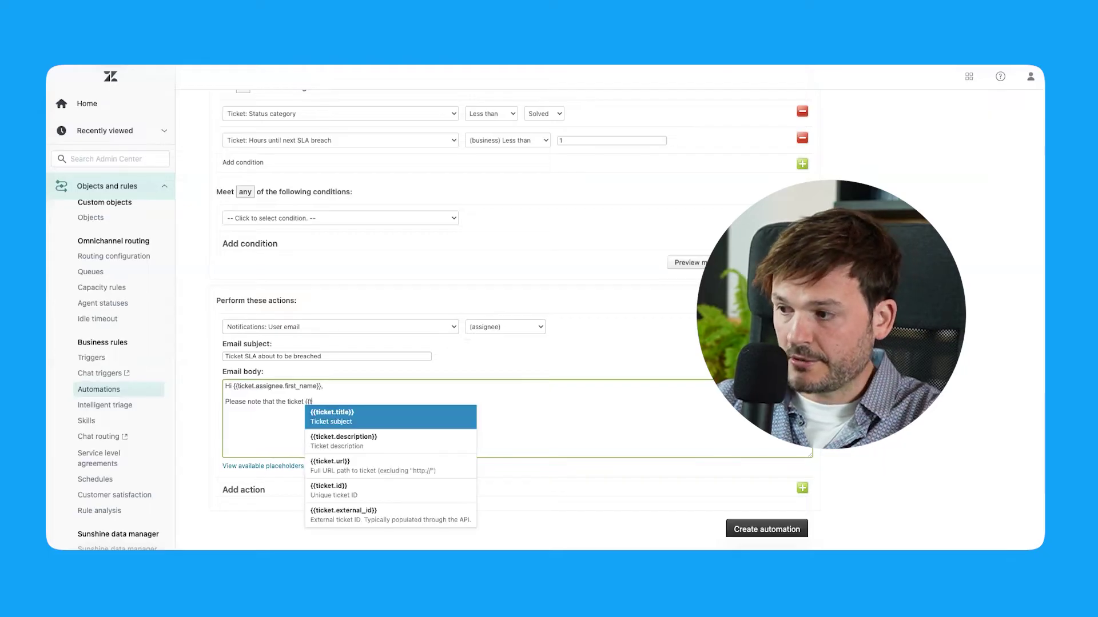
type("ticket.")
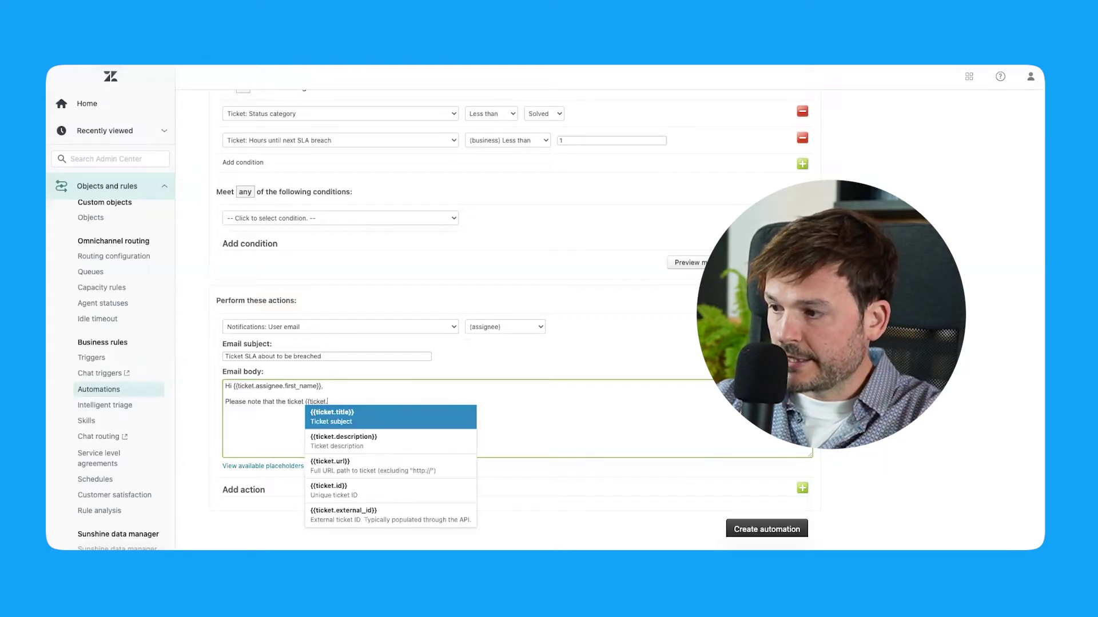
type("id")
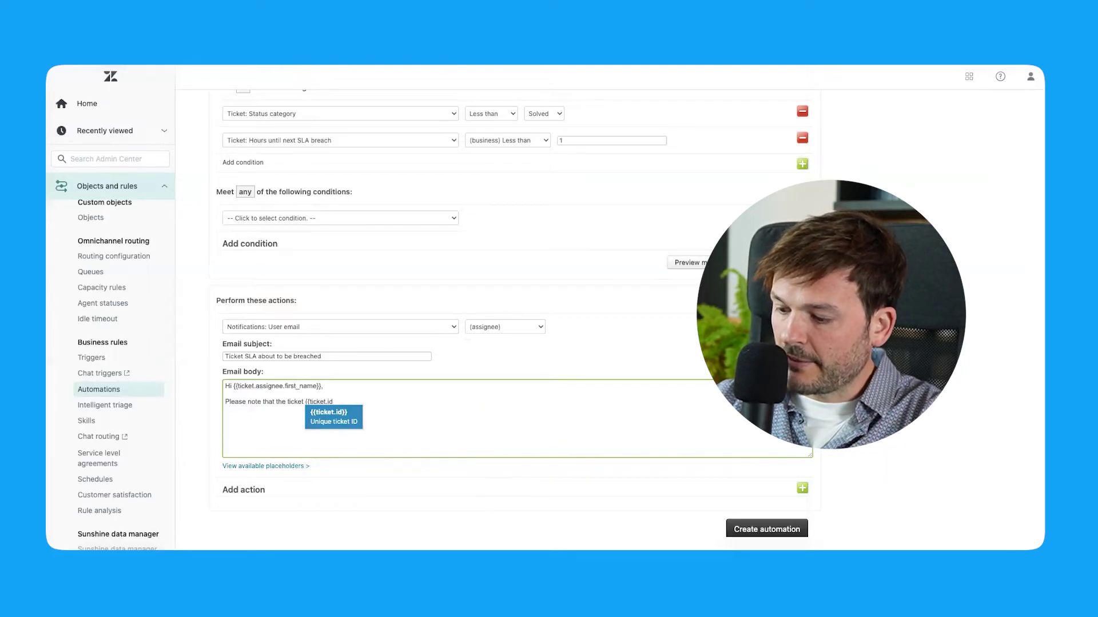
type("}")
key("BackSpace")
key("BackSpace")
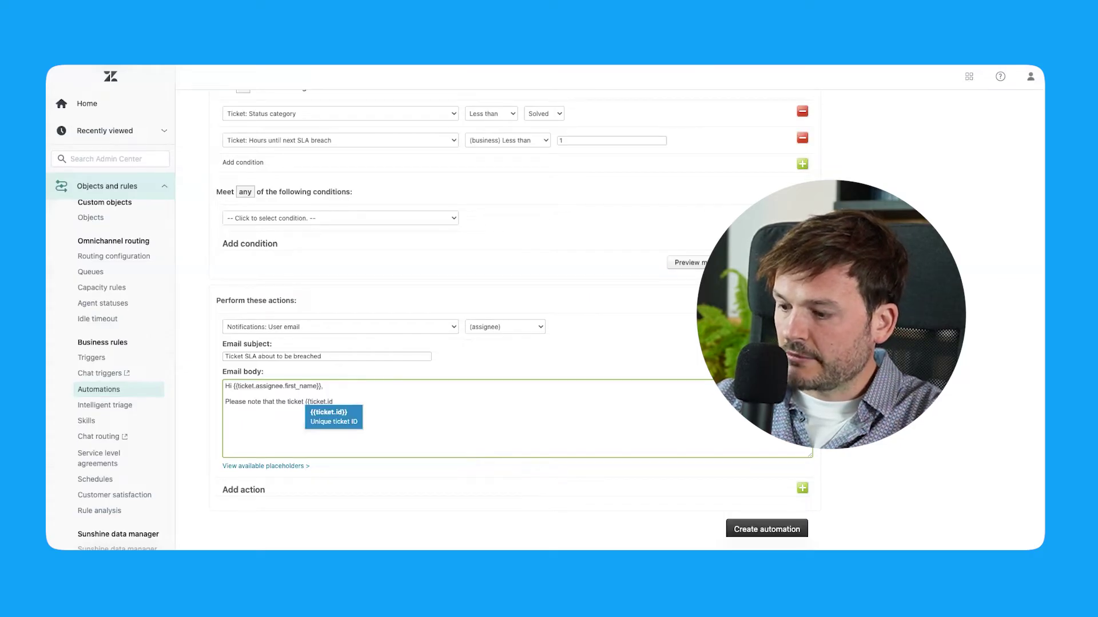
type("}}")
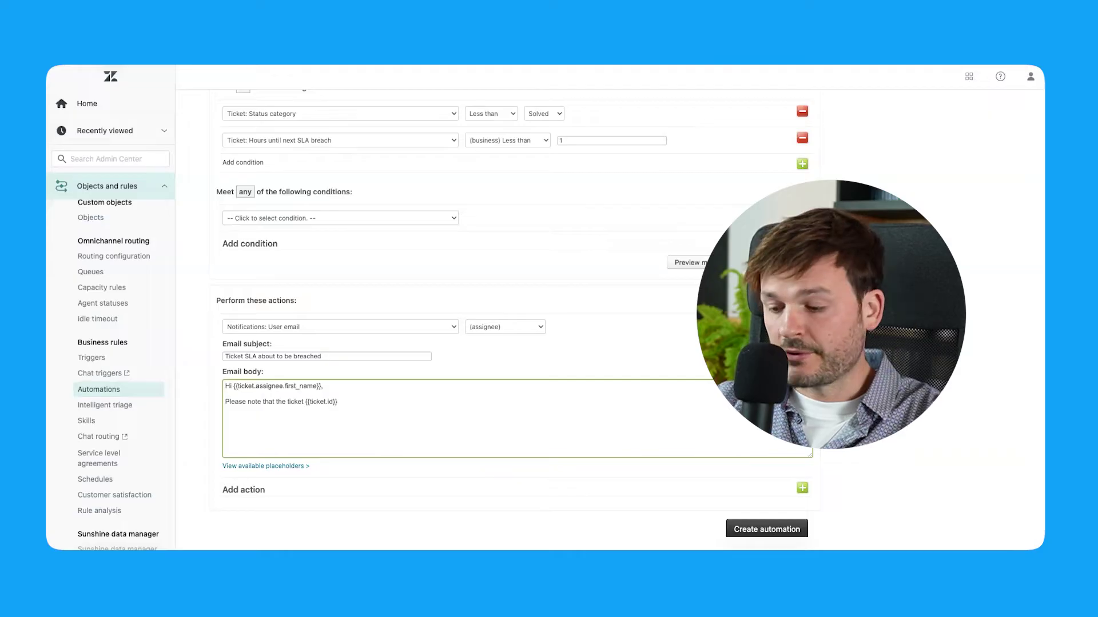
type(" {{")
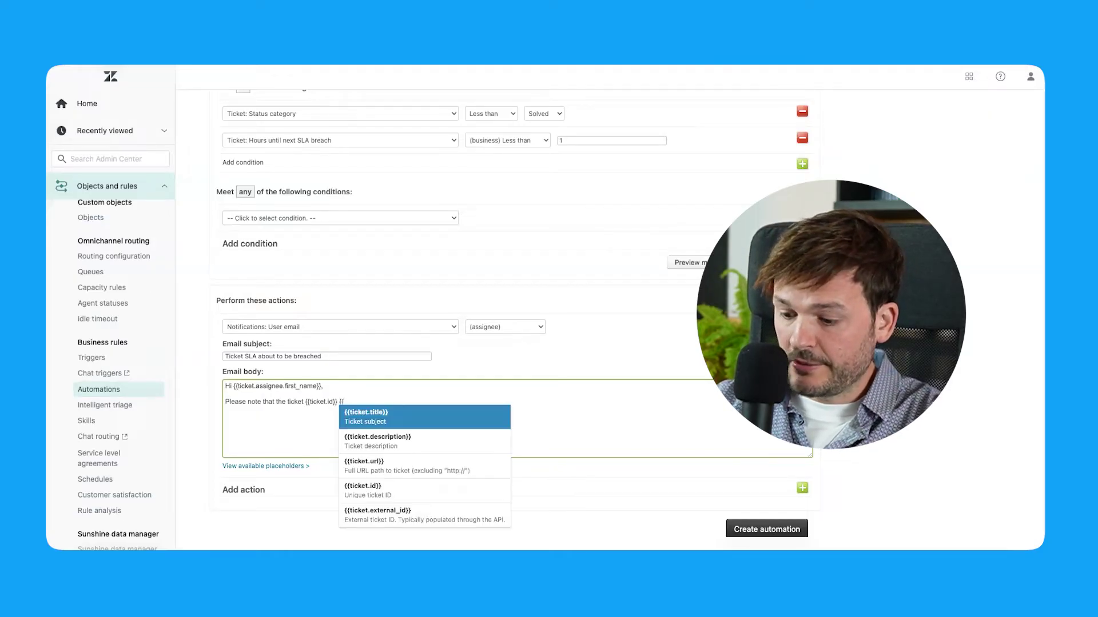
type("ticket")
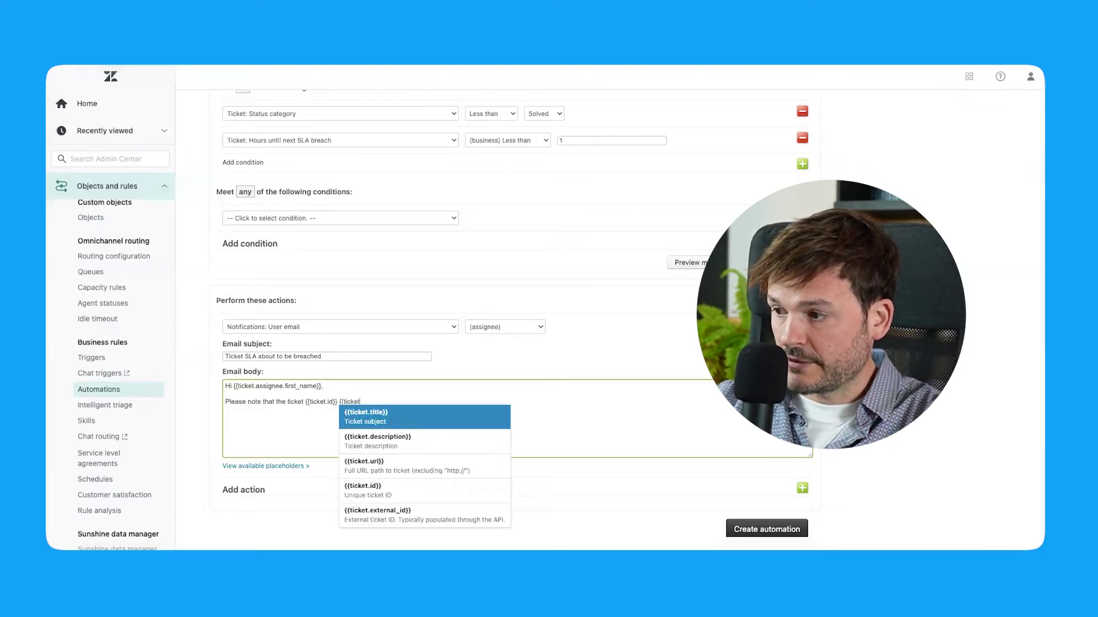
type(".")
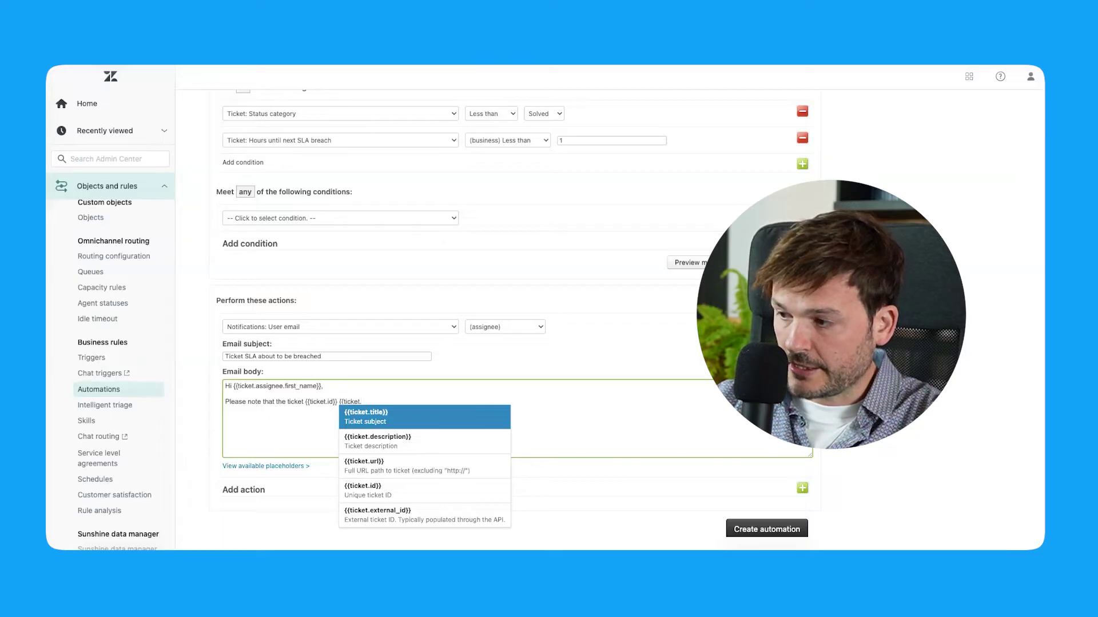
type("ur")
key("Return")
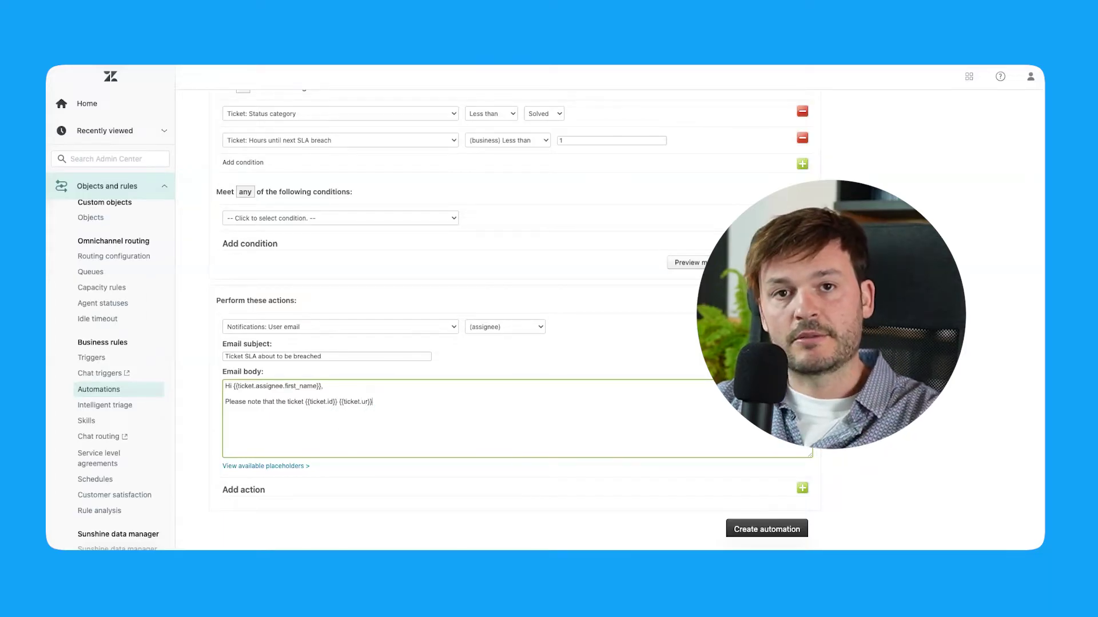
type("is about to be ")
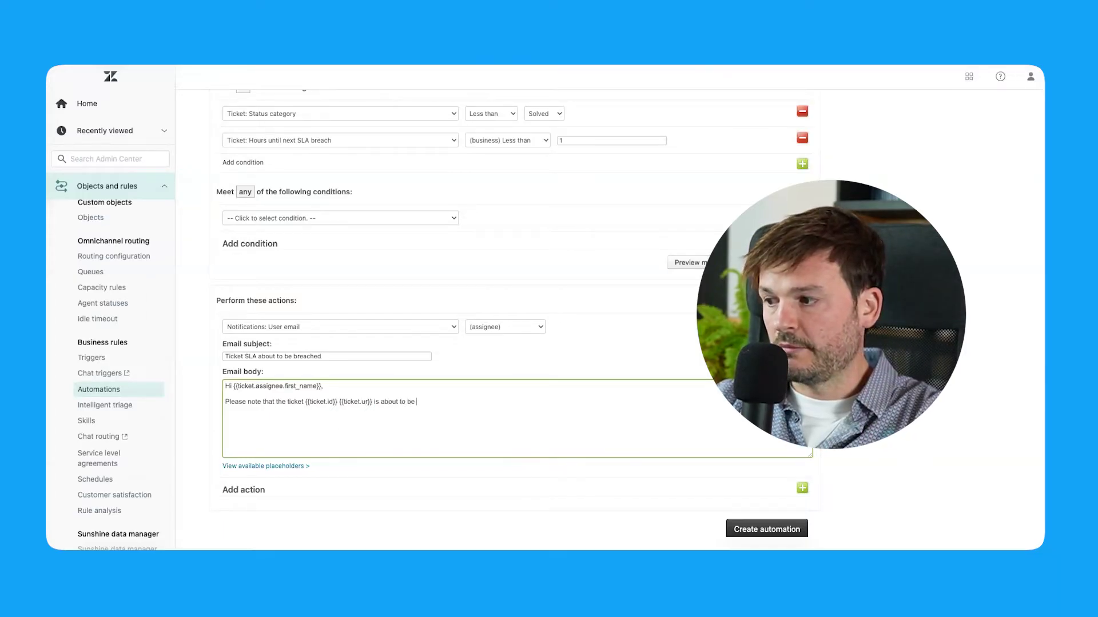
type("breached.")
key("Return")
key("Return")
type("Thank you and you're awesome,")
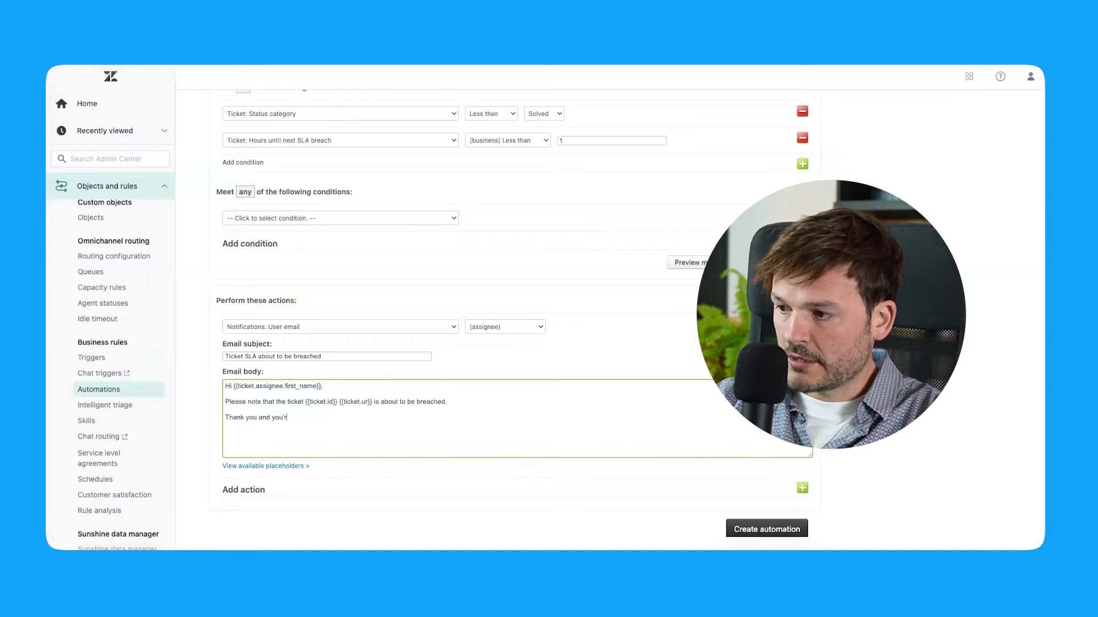
key("Return")
type("The system")
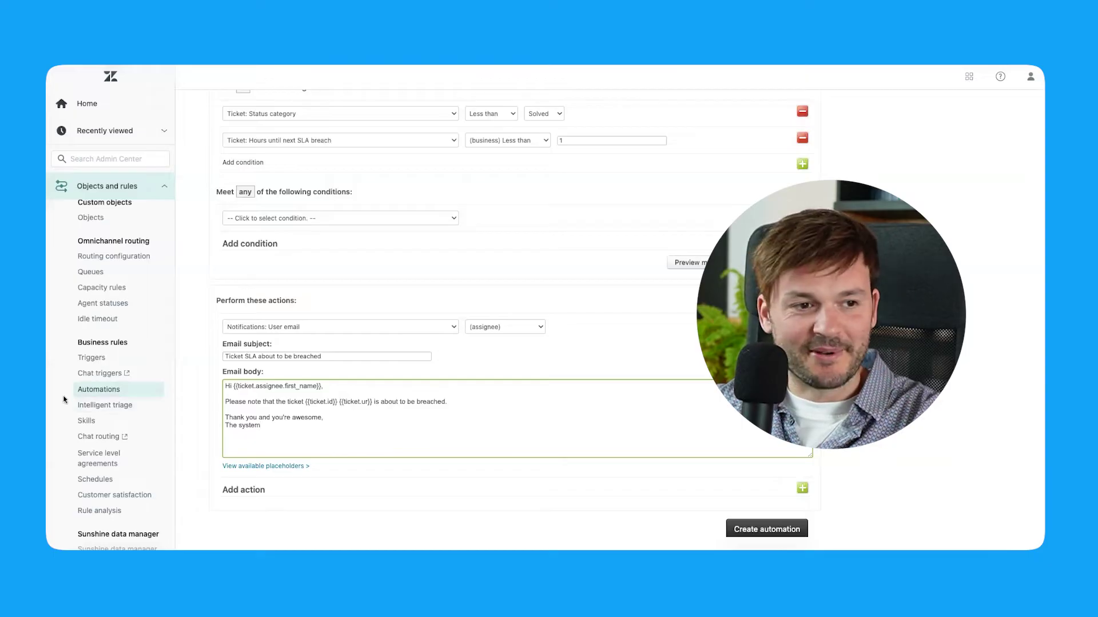
scroll(510, 414, "down", 1)
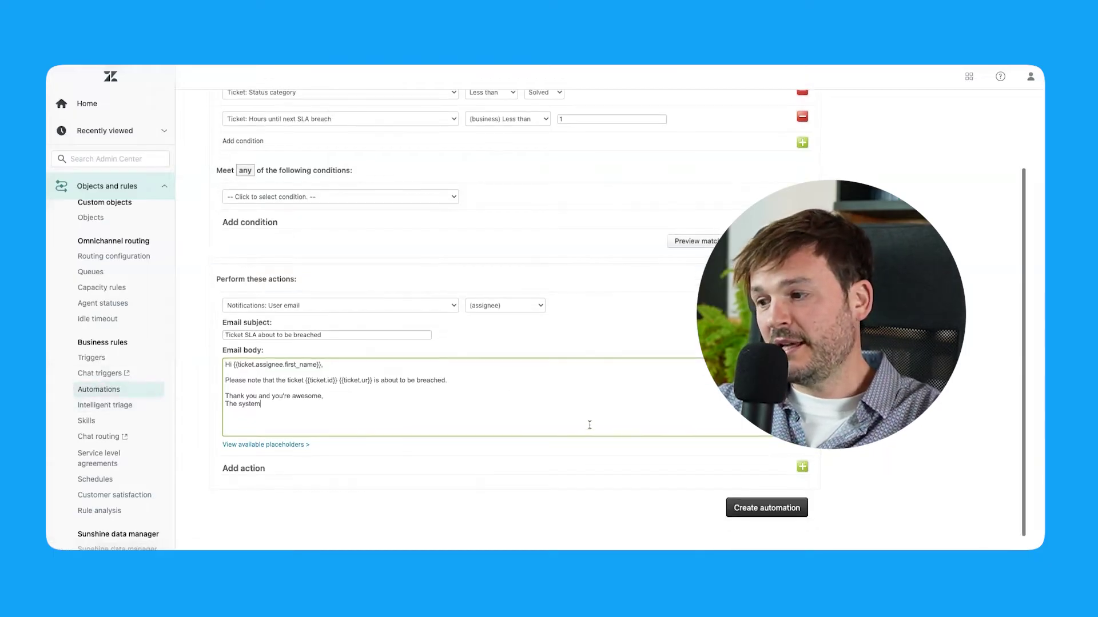
left_click(776, 516)
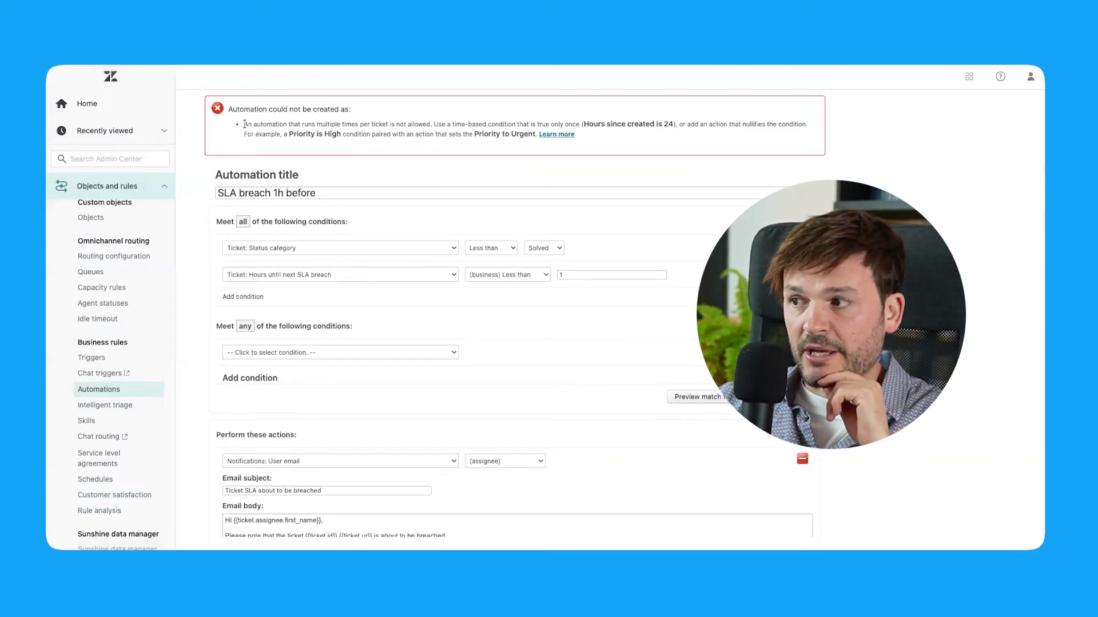
left_click_drag(244, 124, 391, 124)
left_click(388, 123)
left_click_drag(316, 124, 441, 122)
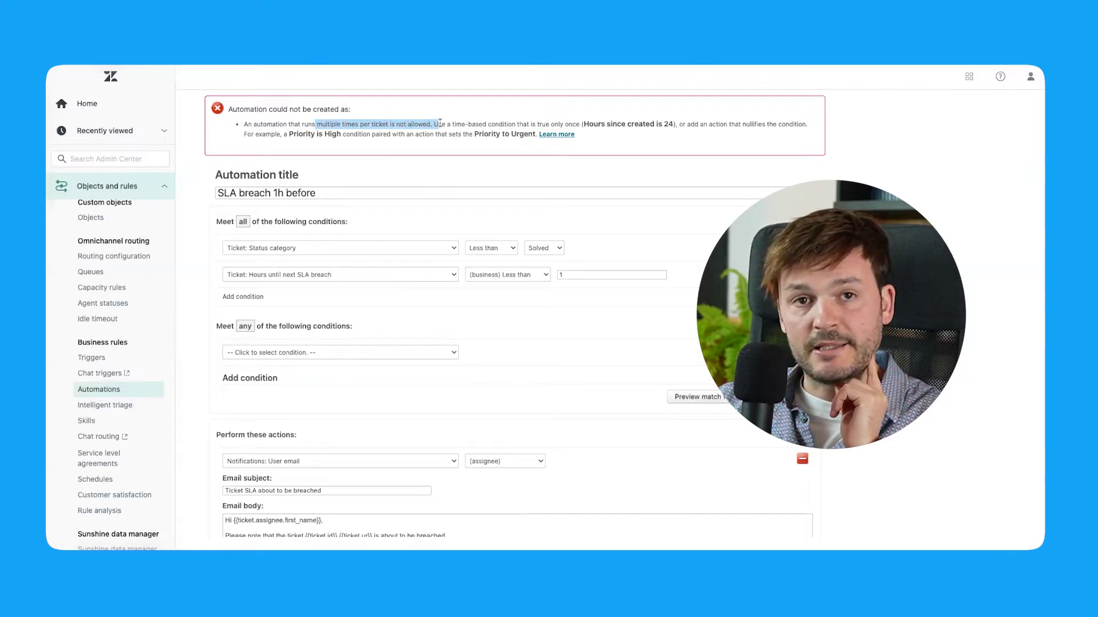
left_click_drag(441, 122, 670, 124)
left_click(522, 124)
left_click(606, 123)
left_click(670, 124)
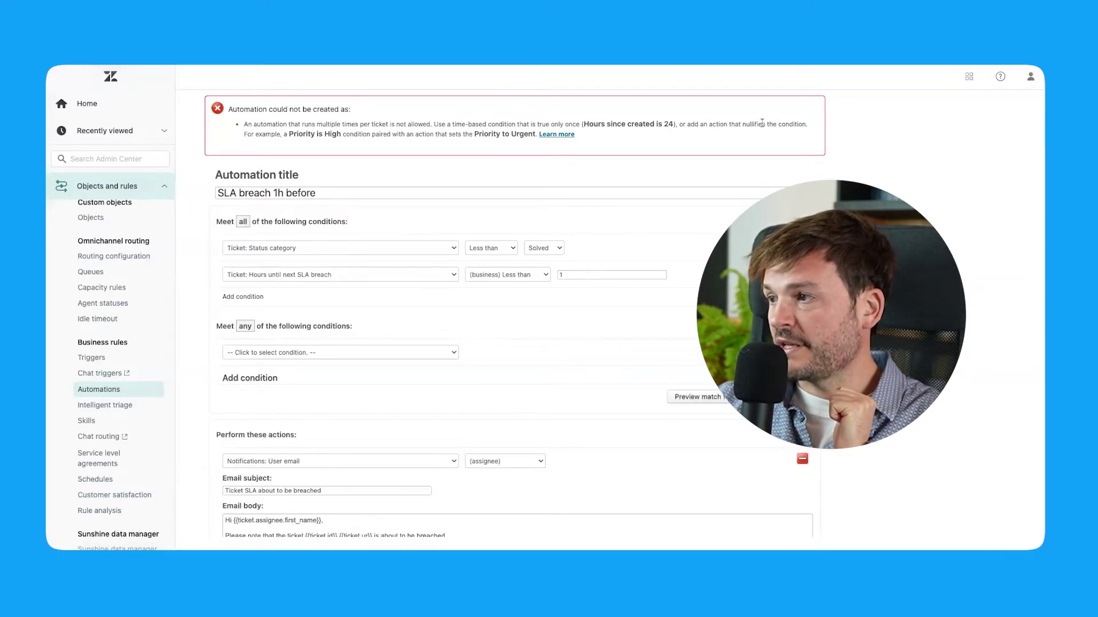
left_click_drag(244, 135, 475, 128)
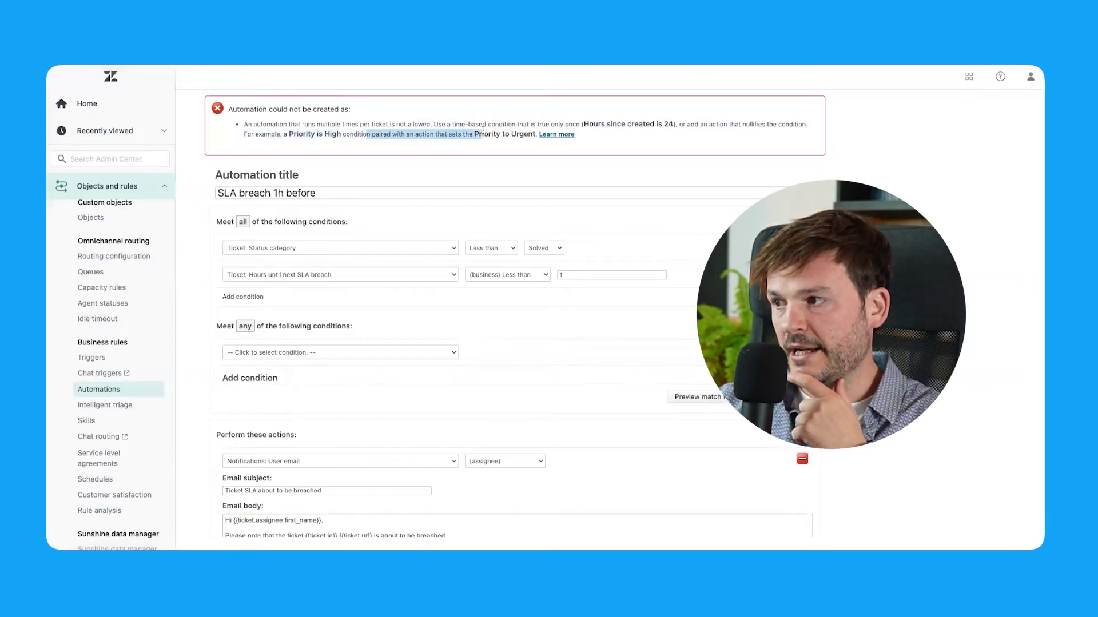
left_click(450, 130)
left_click_drag(391, 135, 493, 138)
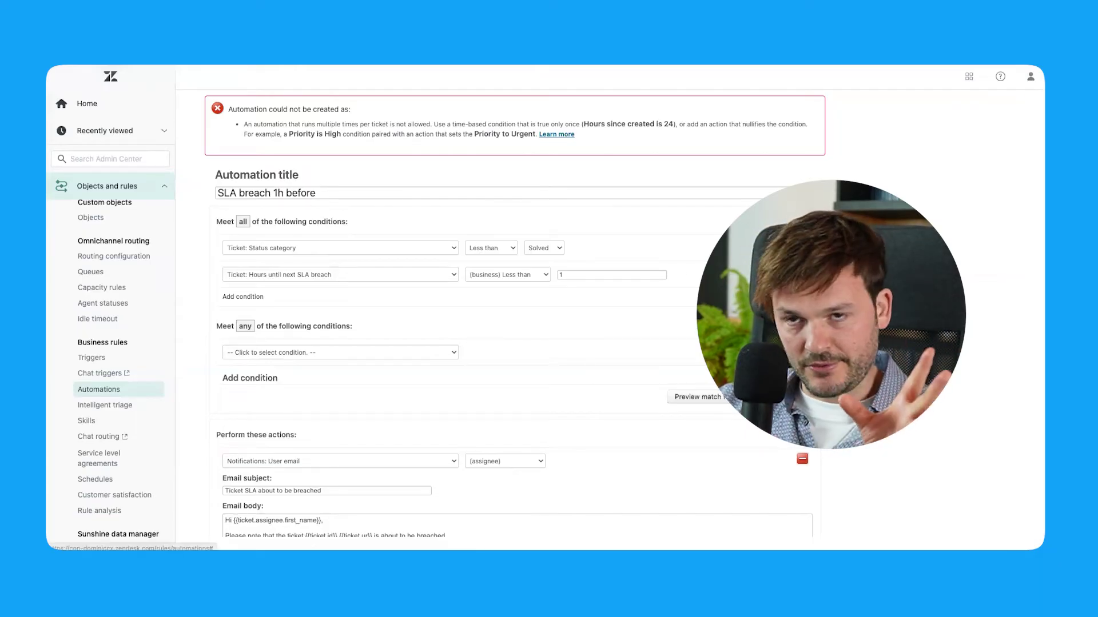
left_click(242, 297)
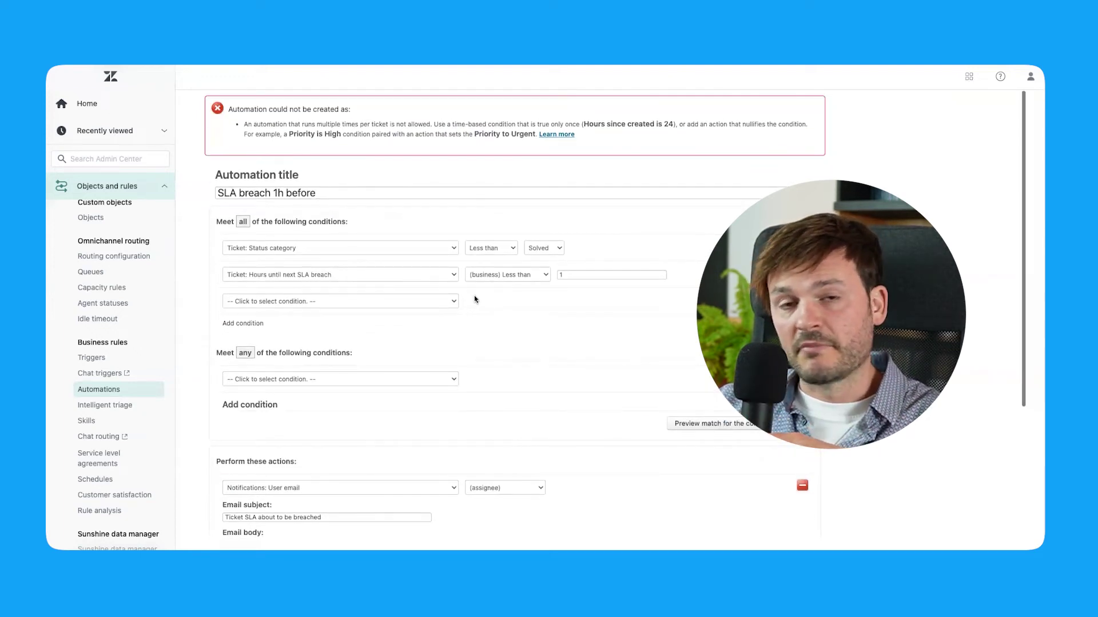
- Add a Ticket Tags condition set to 'Contains none of the following' with tag 1h_sla
scroll(474, 299, "down", 1)
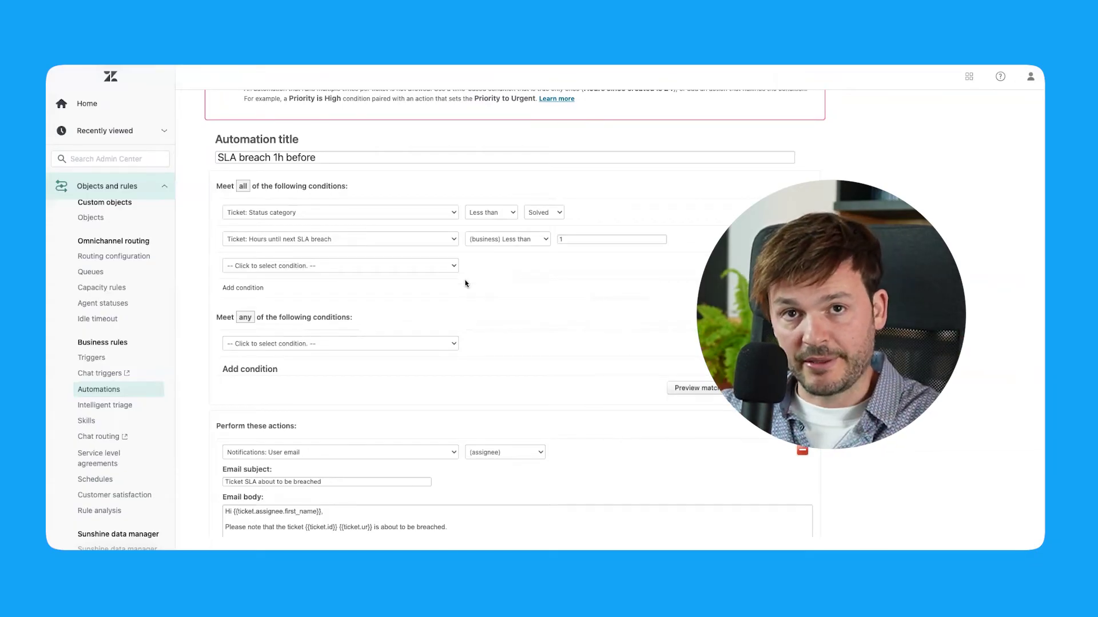
left_click(449, 266)
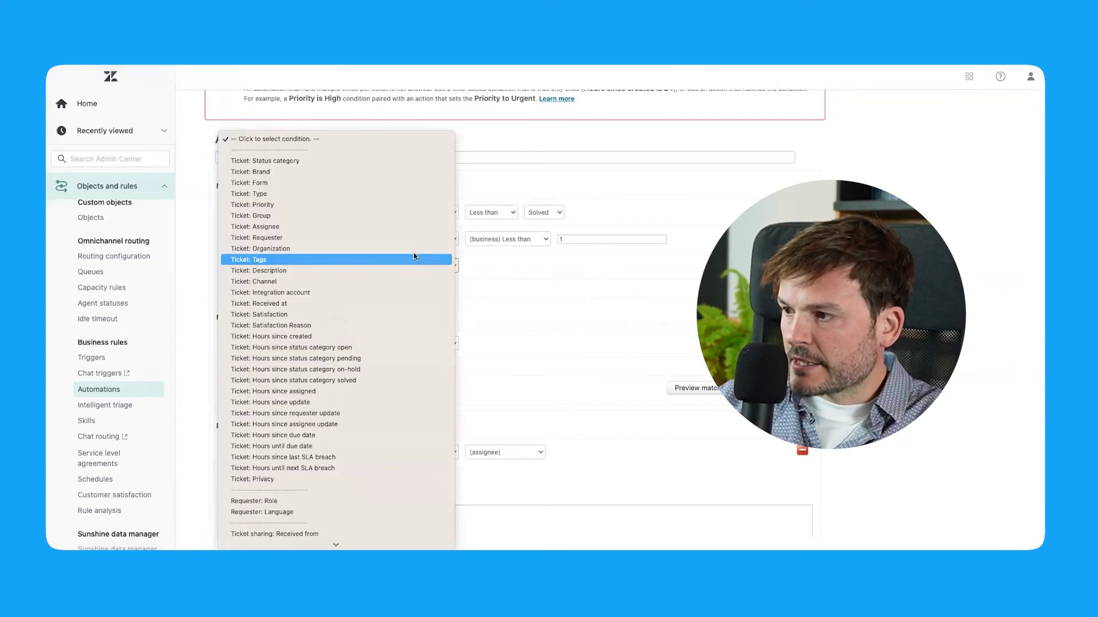
left_click(415, 259)
left_click(537, 267)
left_click(553, 277)
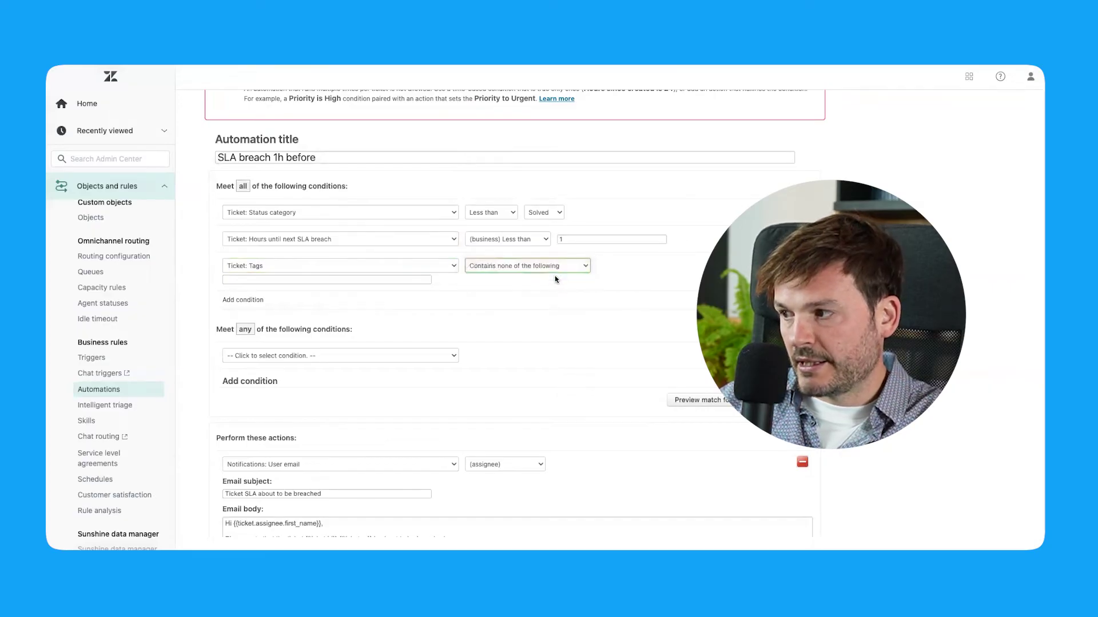
left_click(405, 279)
type("1h_s")
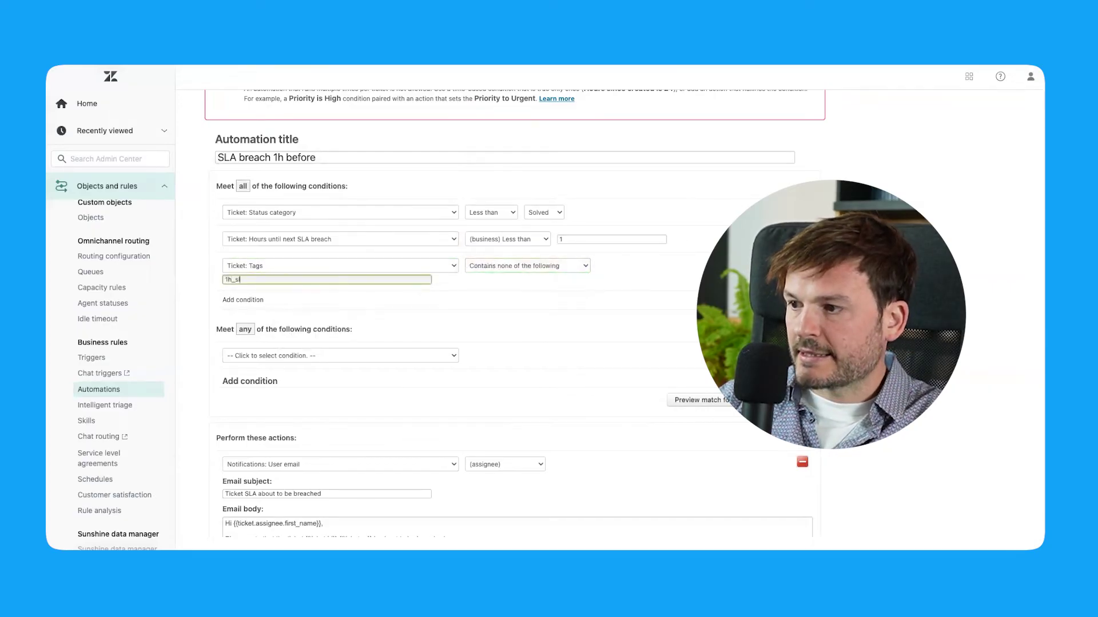
type("la")
scroll(250, 136, "down", 3)
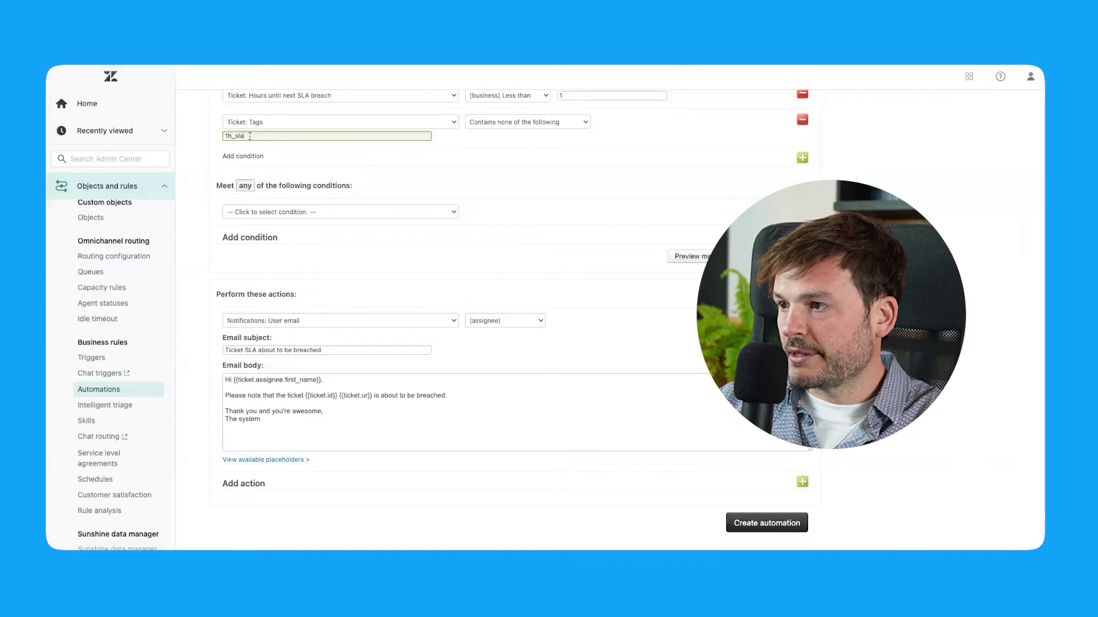
double_click(250, 136)
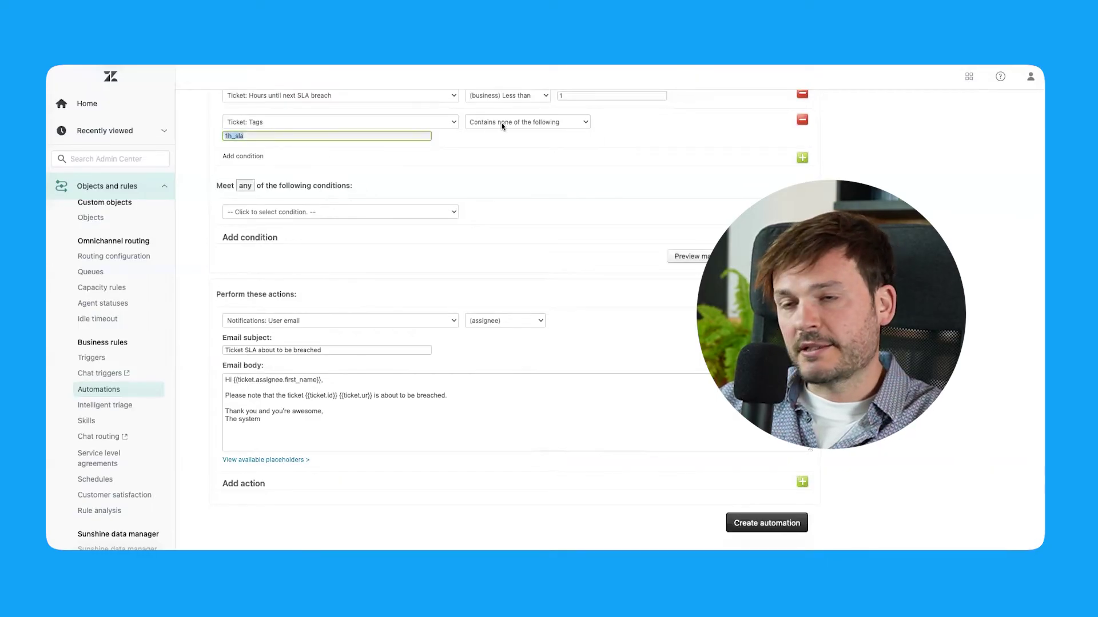
double_click(280, 136)
key("ctrl+c")
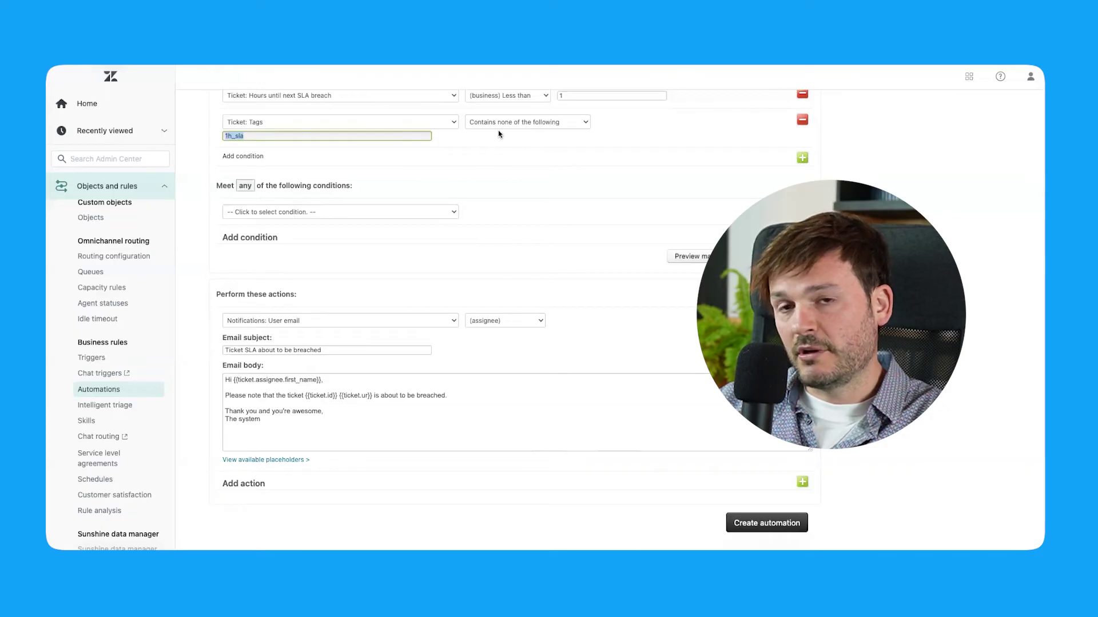
scroll(466, 373, "down", 1)
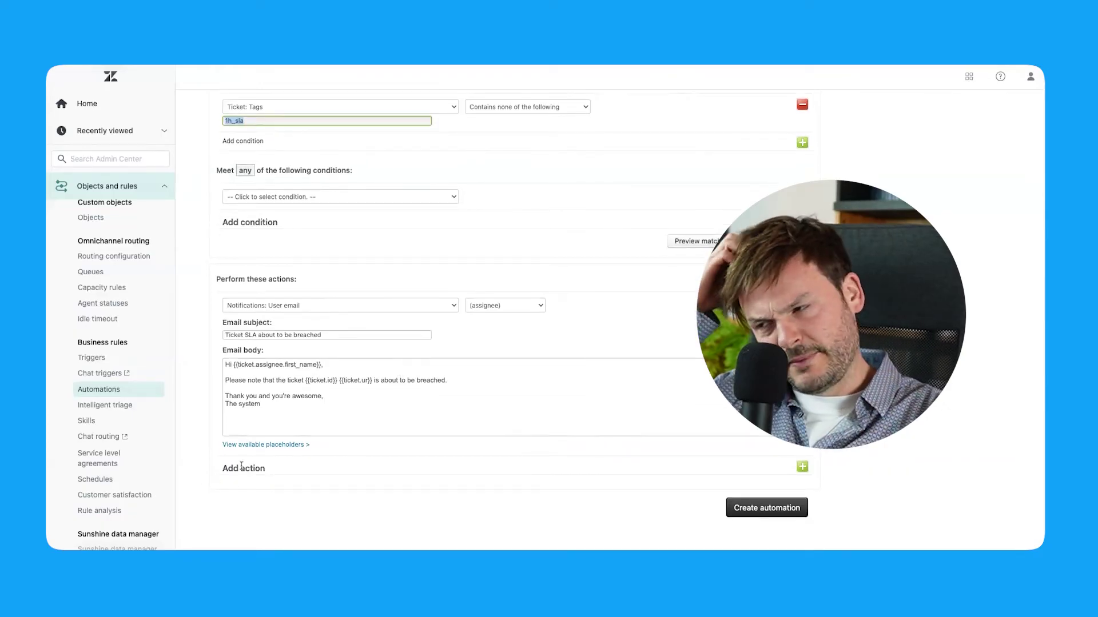
scroll(383, 340, "up", 3)
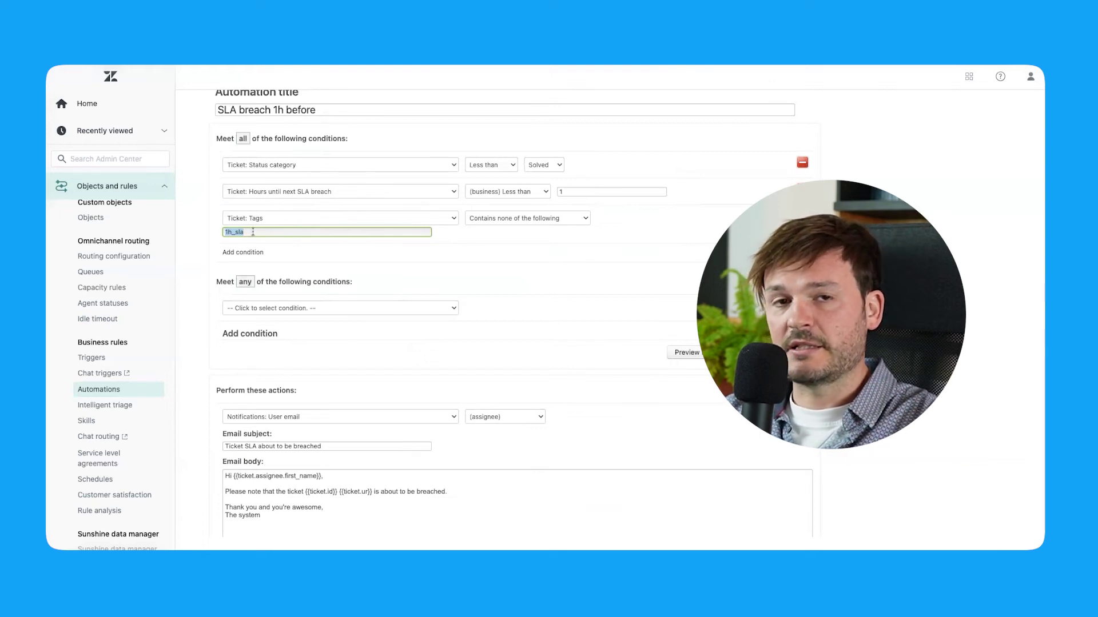
- Add a second action, Ticket: Add tags, with the tag 1h_sla pasted in
scroll(271, 245, "down", 3)
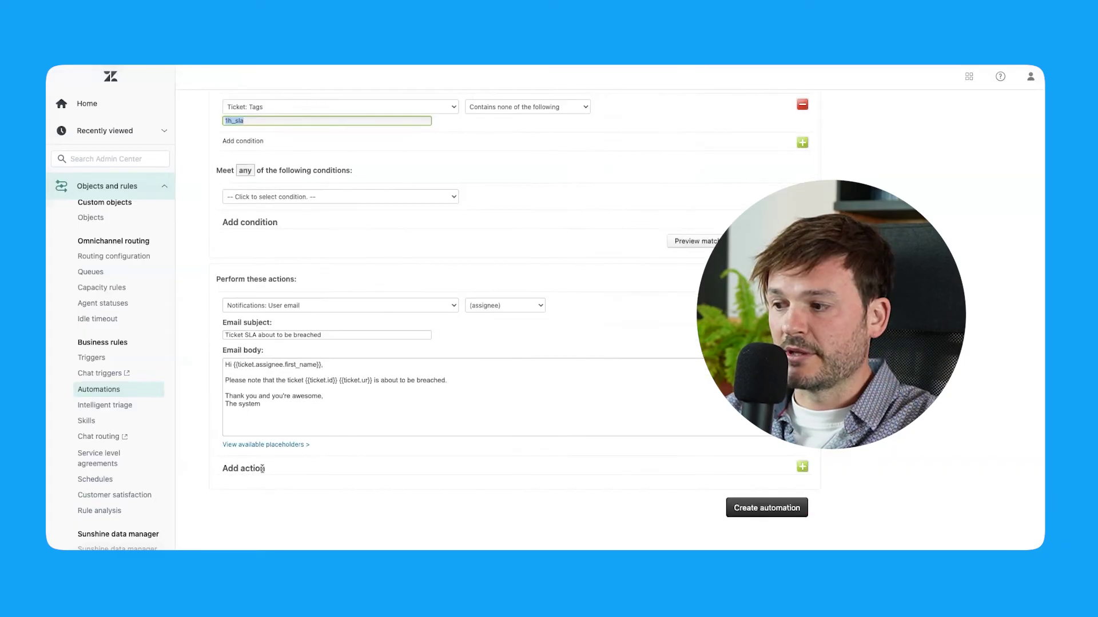
left_click(800, 467)
left_click(360, 469)
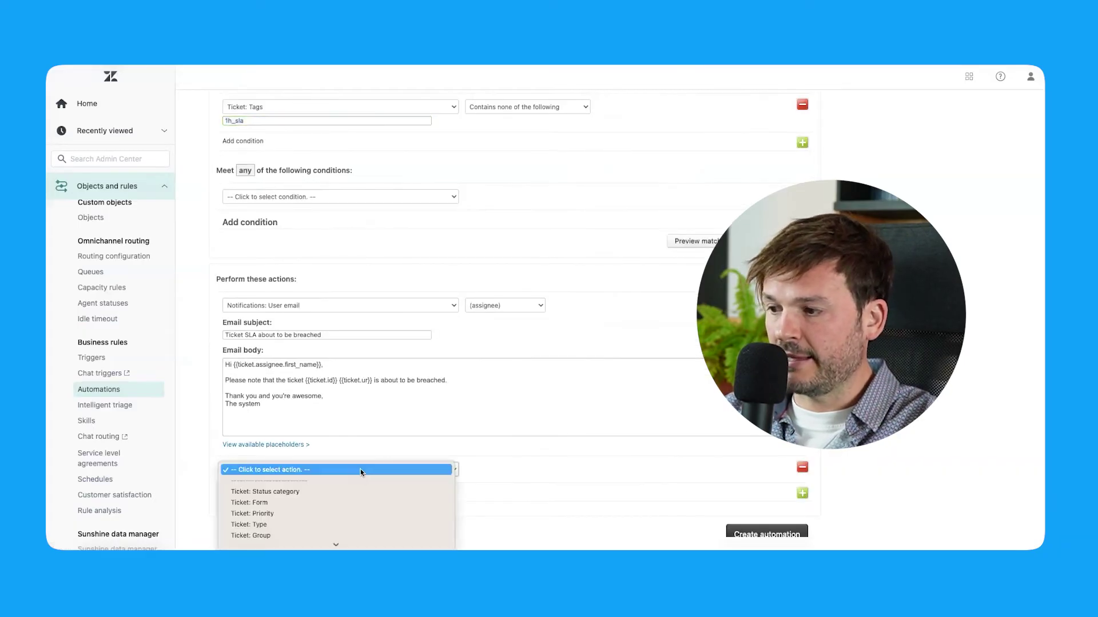
scroll(327, 494, "down", 3)
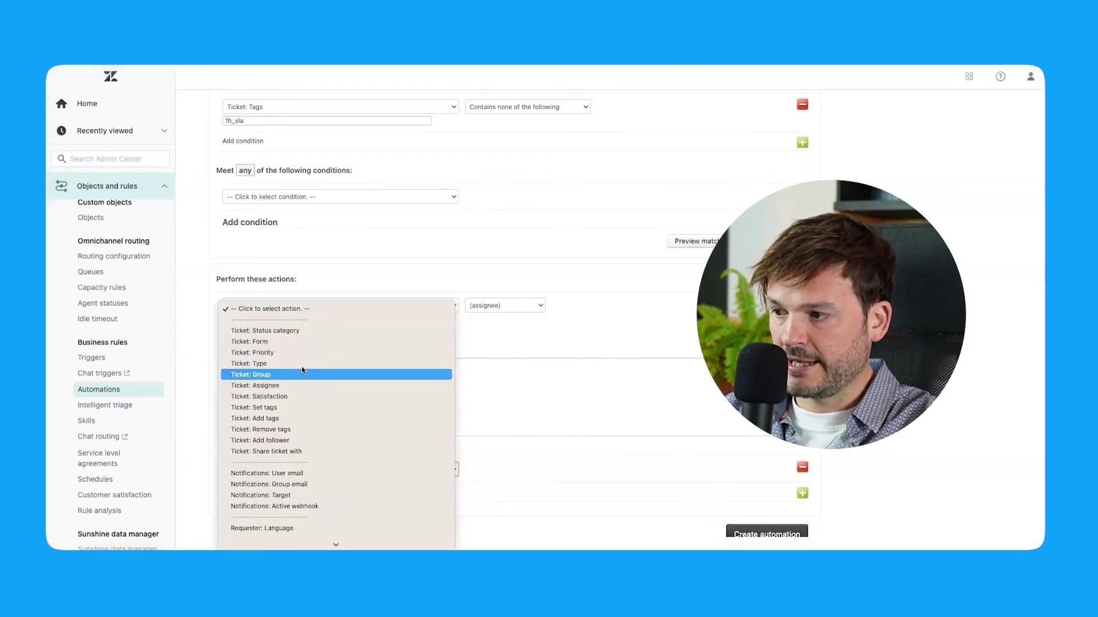
left_click(274, 419)
key("ctrl+v")
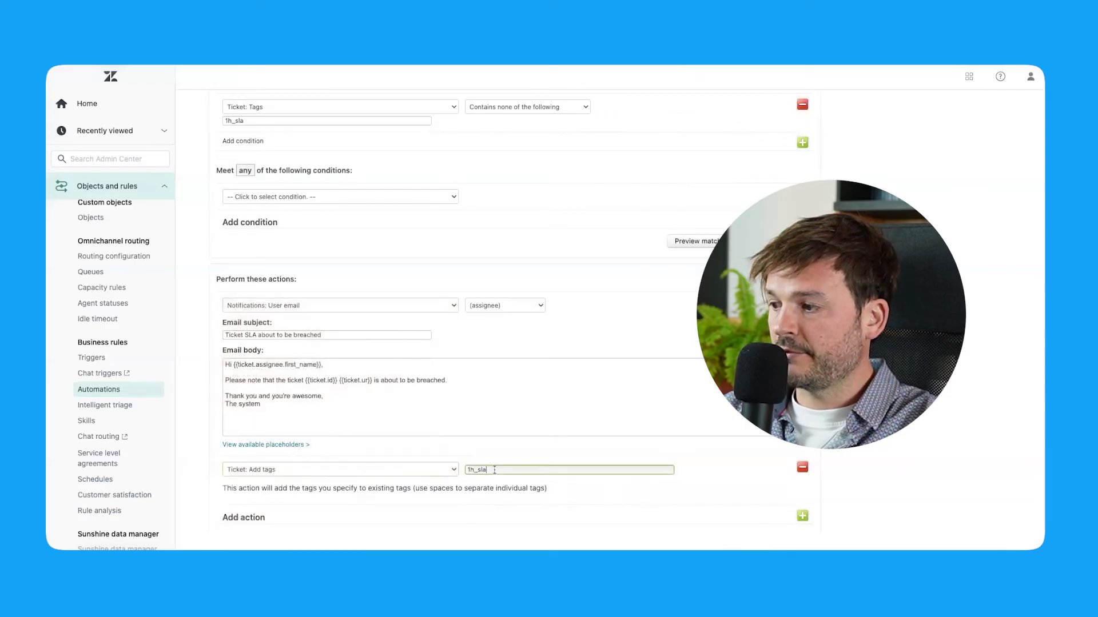
scroll(515, 309, "up", 3)
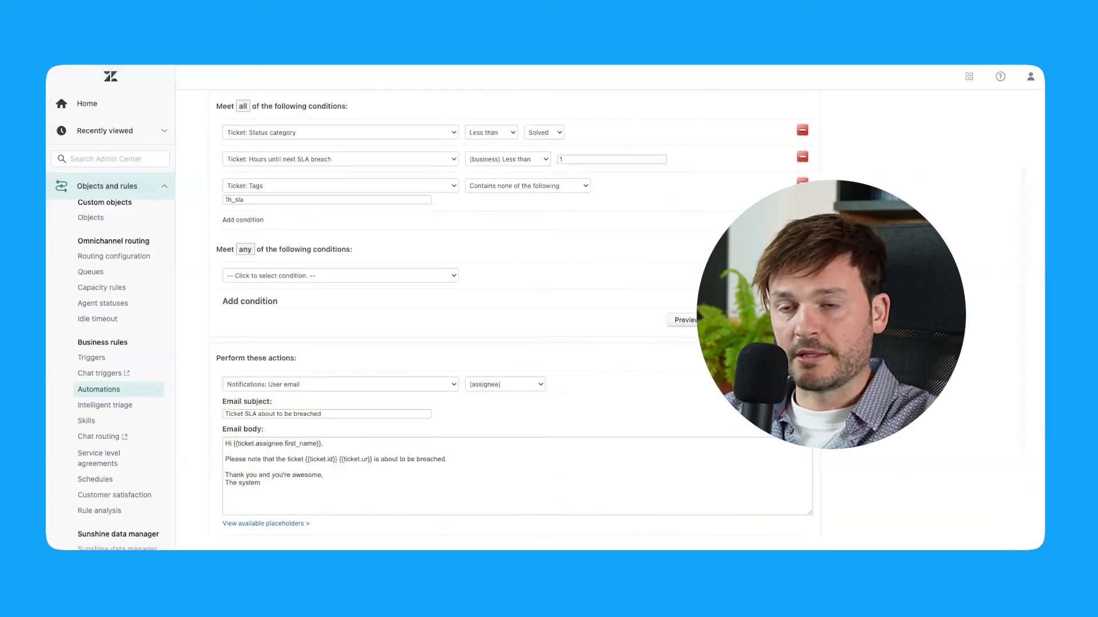
scroll(514, 308, "down", 2)
scroll(514, 309, "up", 1)
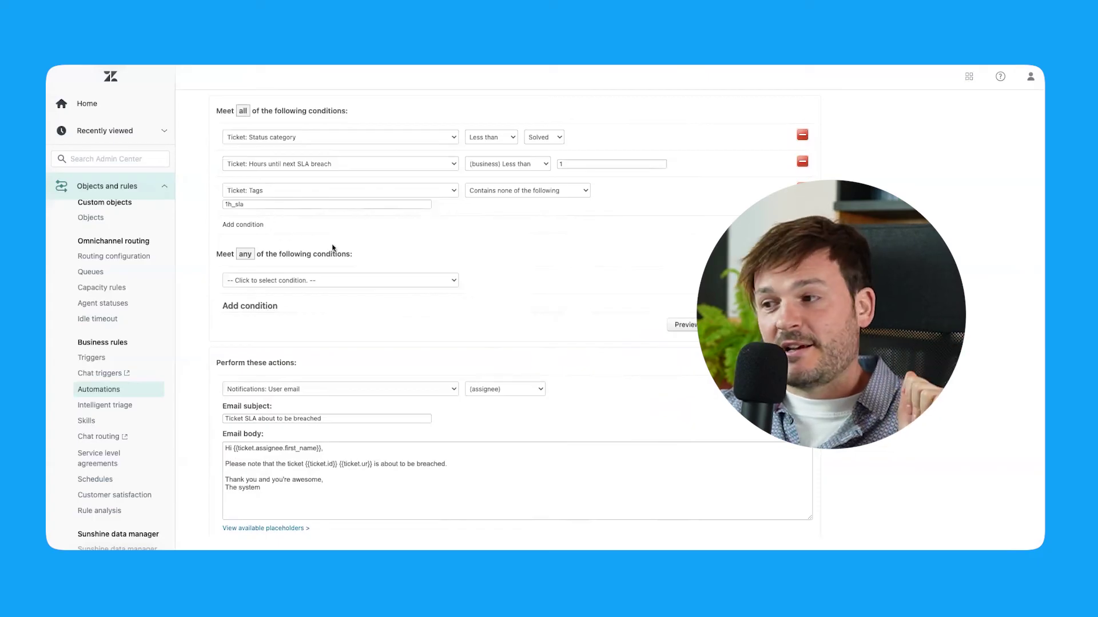
scroll(352, 280, "down", 2)
scroll(351, 280, "down", 1)
double_click(507, 424)
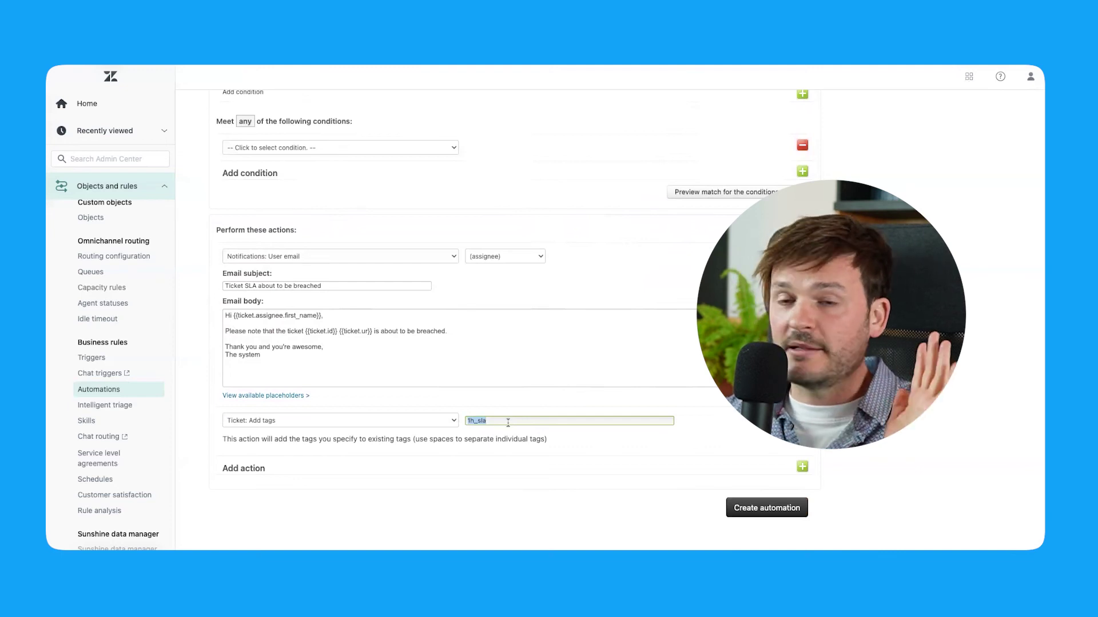
- Create the 'SLA breach 1h before' automation with its three conditions and two actions
left_click(772, 506)
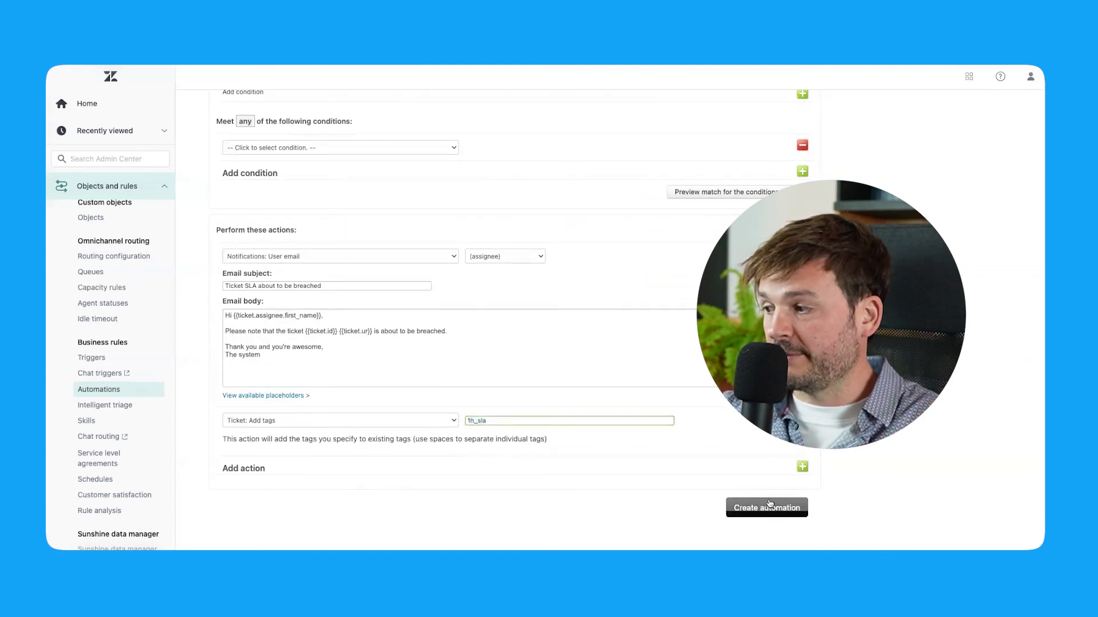